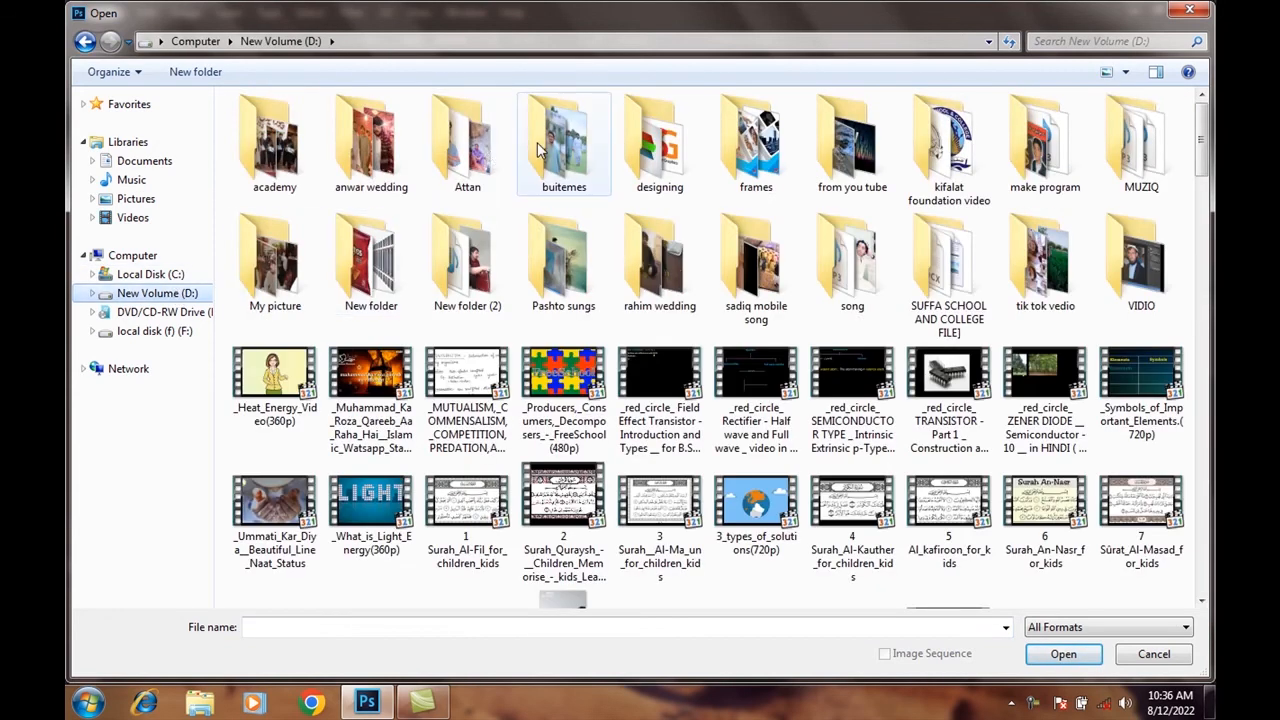
Open DSC_2437 from the buitemes folder and convert its Background into an editable layer named Layer 0
double_click(540, 148)
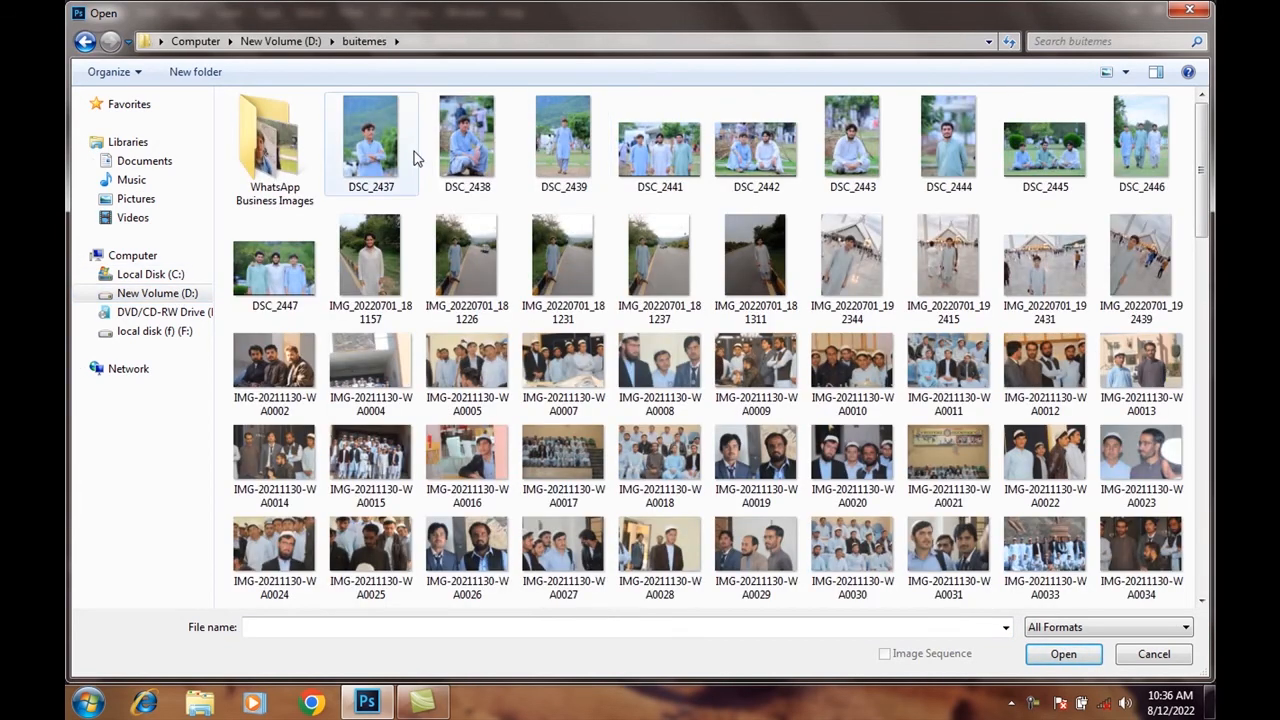
left_click(378, 152)
left_click(1063, 654)
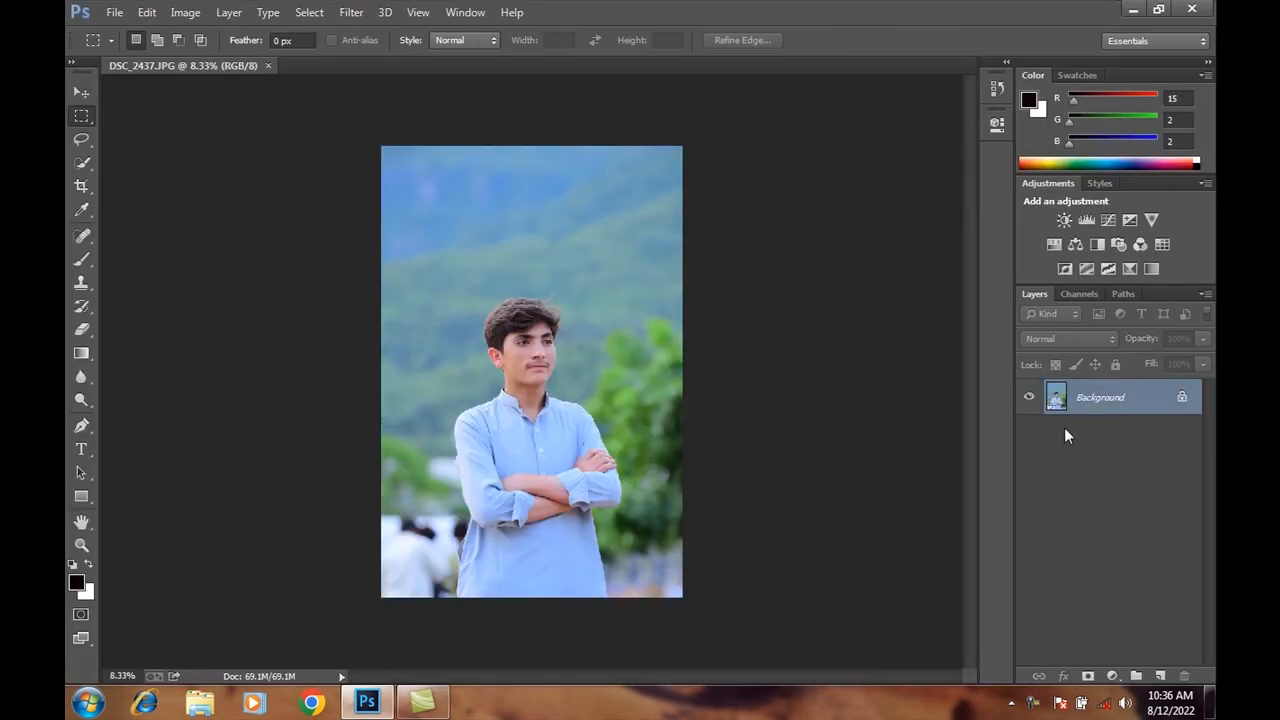
double_click(1108, 400)
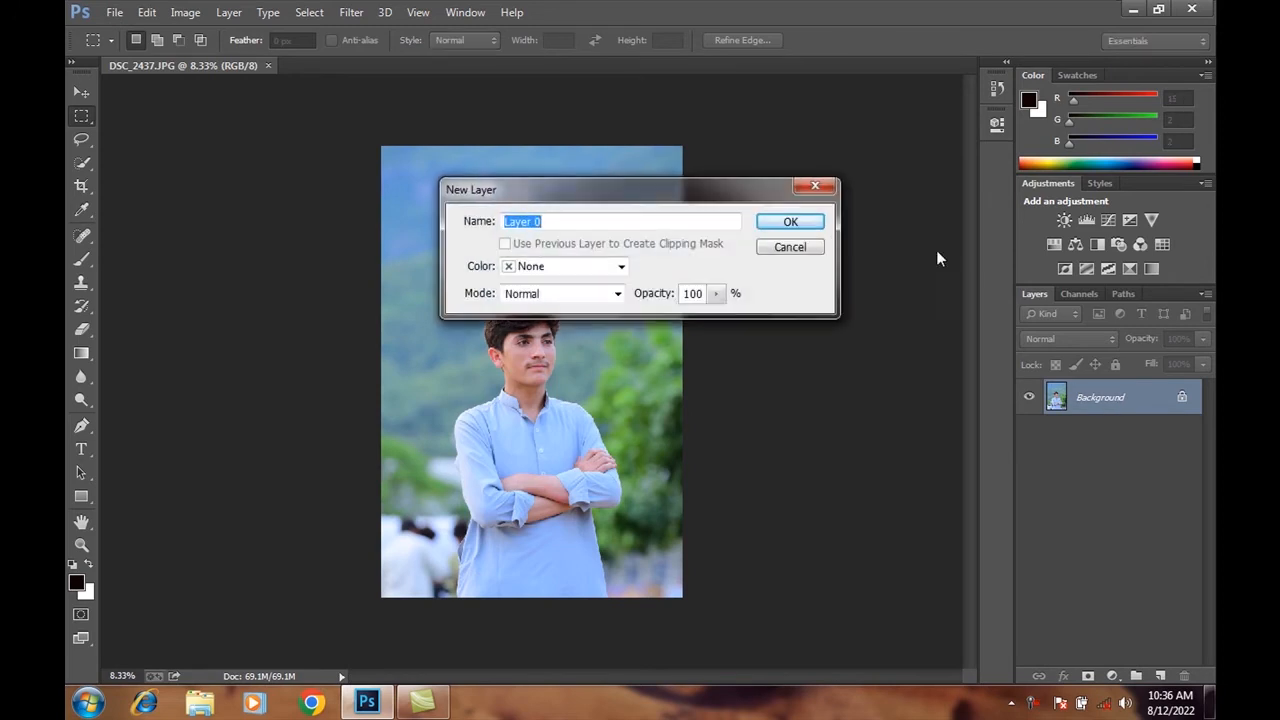
left_click(765, 224)
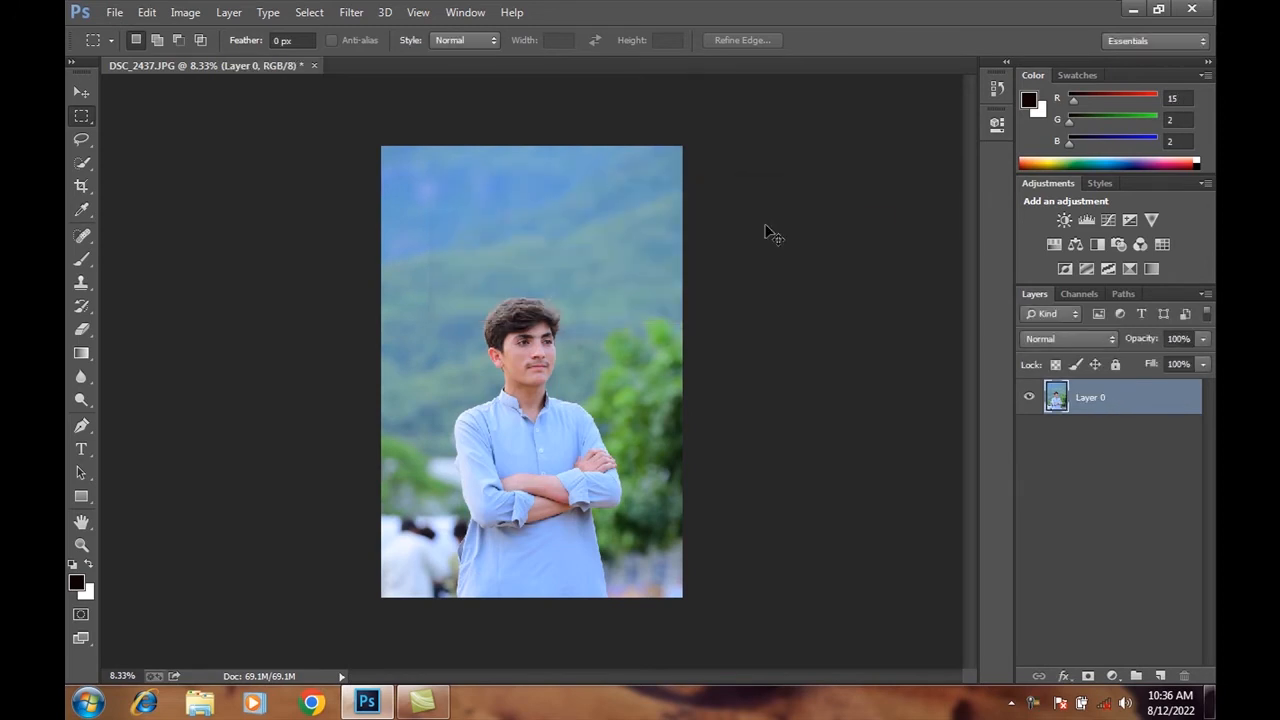
Open the split-coconut image from New folder on drive D and convert its Background into an editable layer named Layer 0
key("ctrl+o")
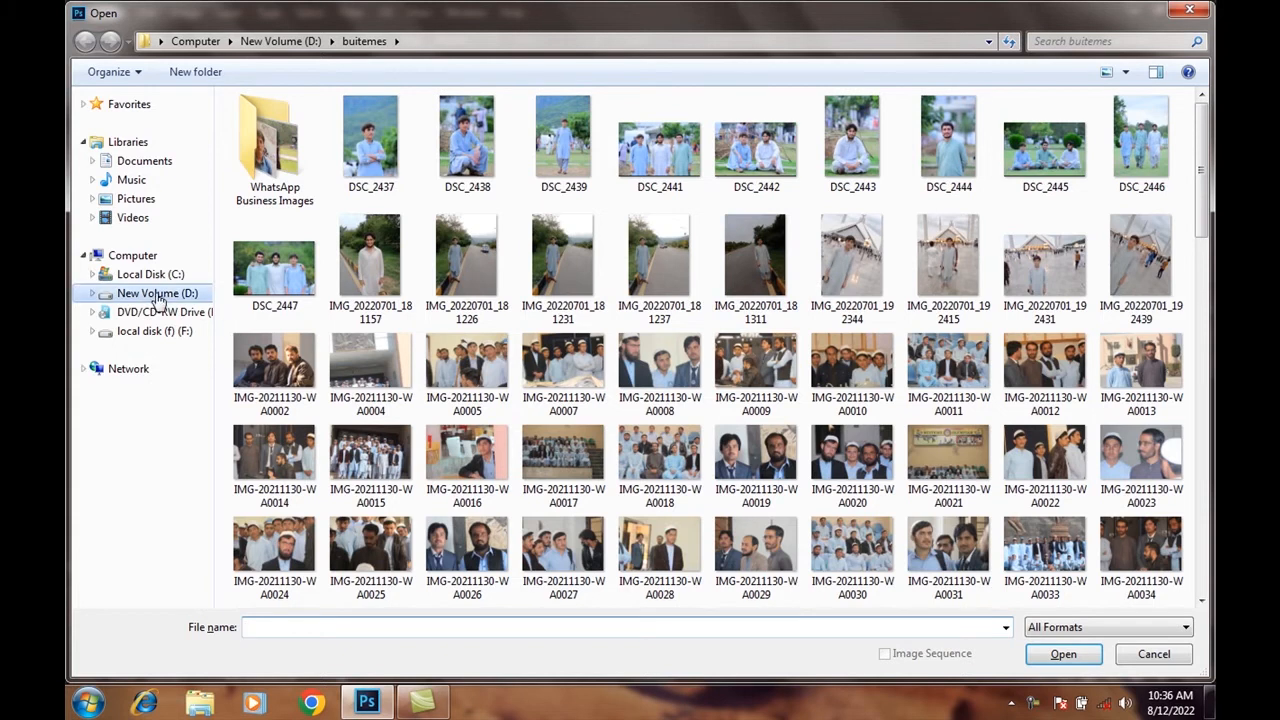
left_click(157, 293)
double_click(390, 278)
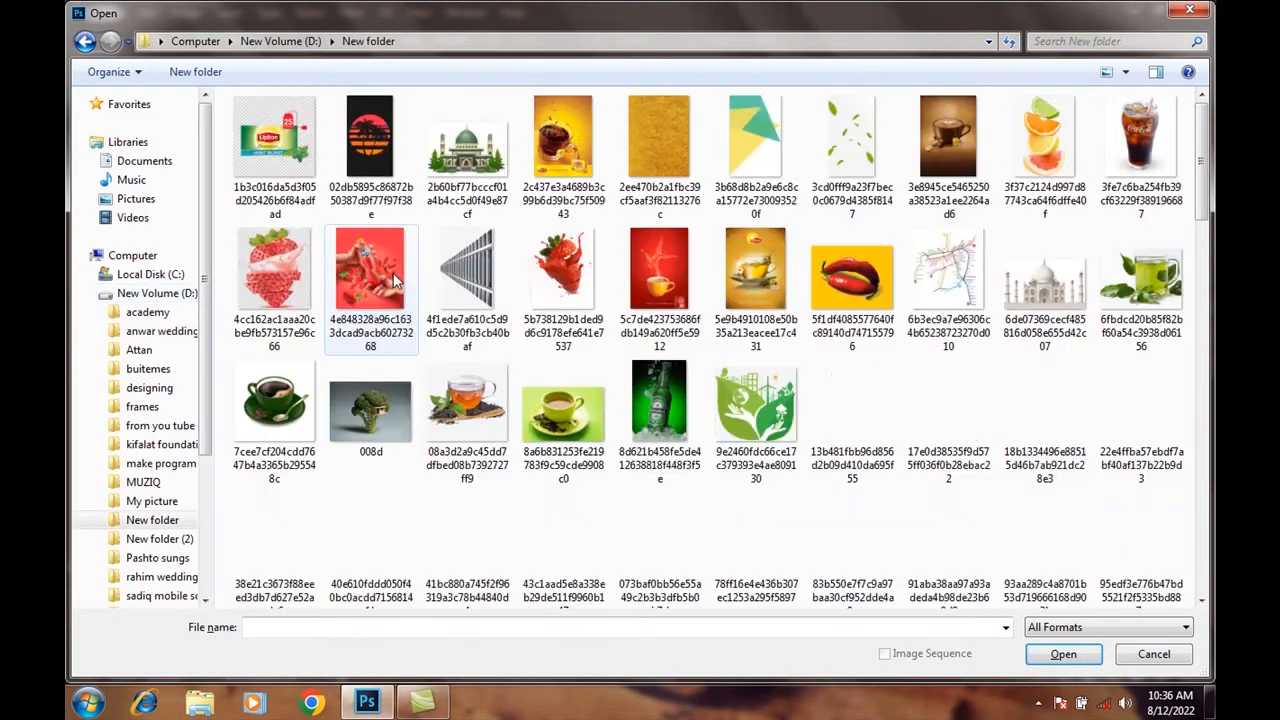
left_click(466, 535)
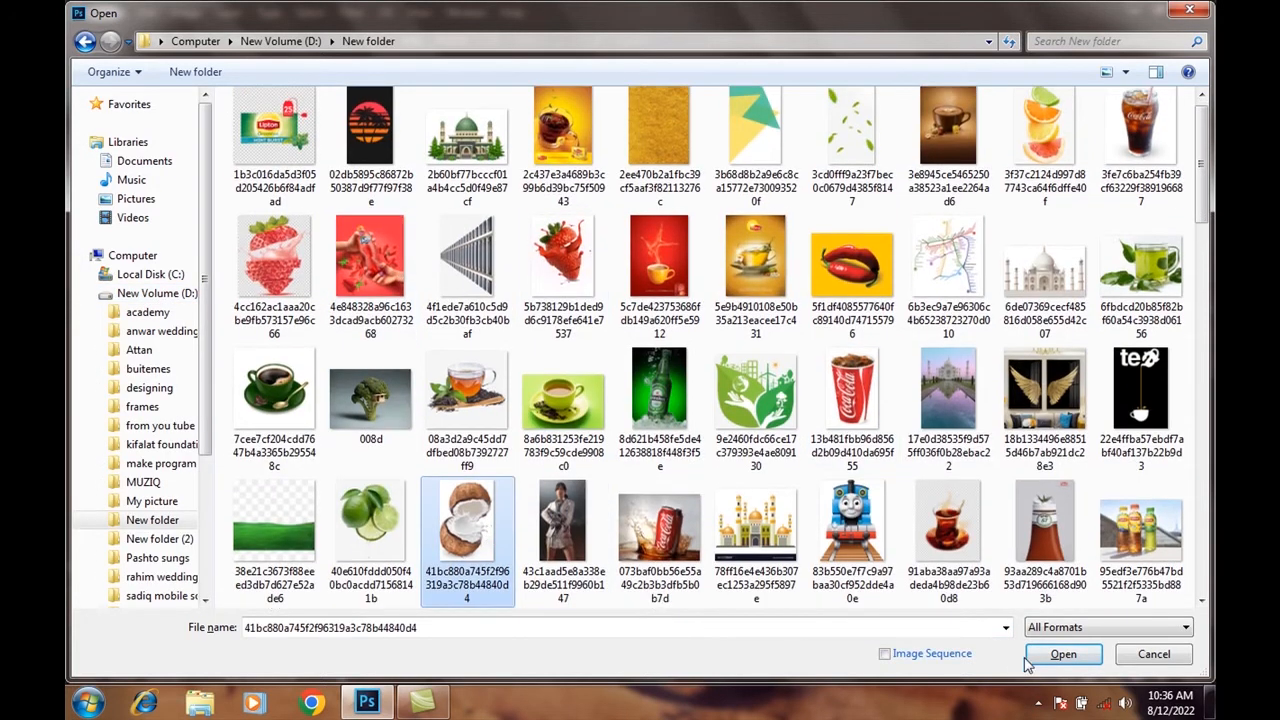
left_click(1063, 654)
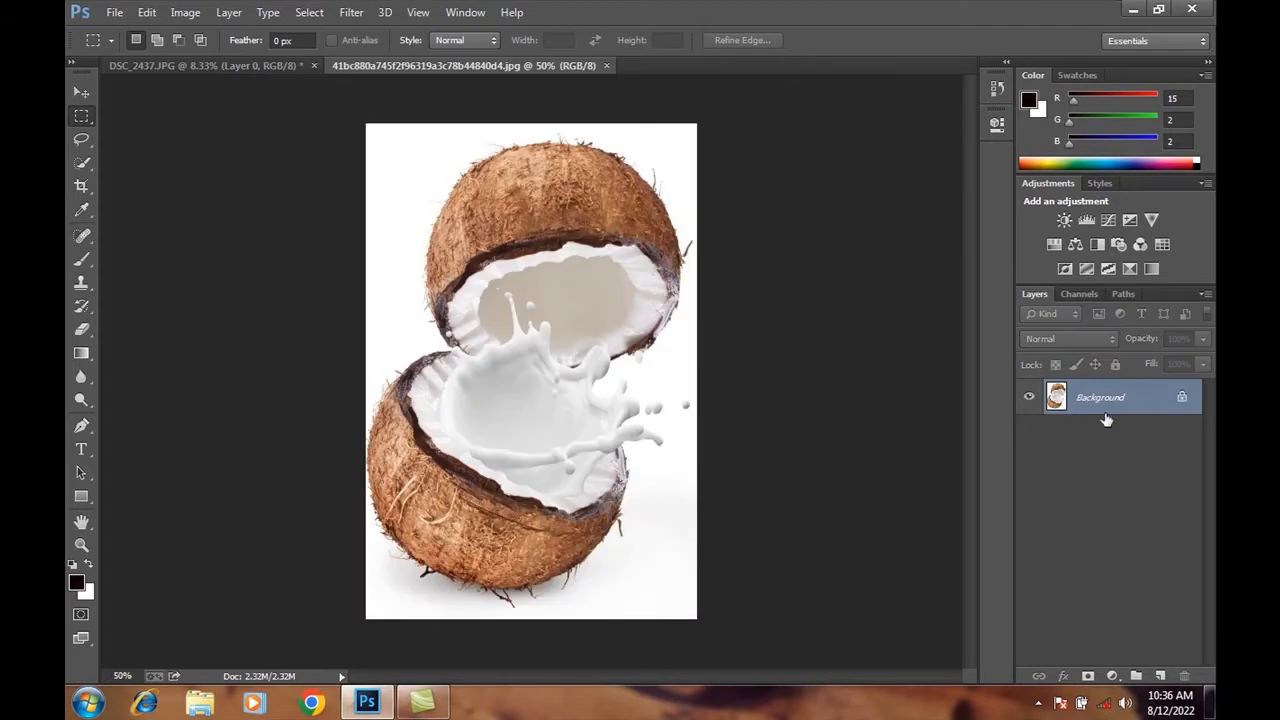
double_click(1106, 410)
left_click(790, 225)
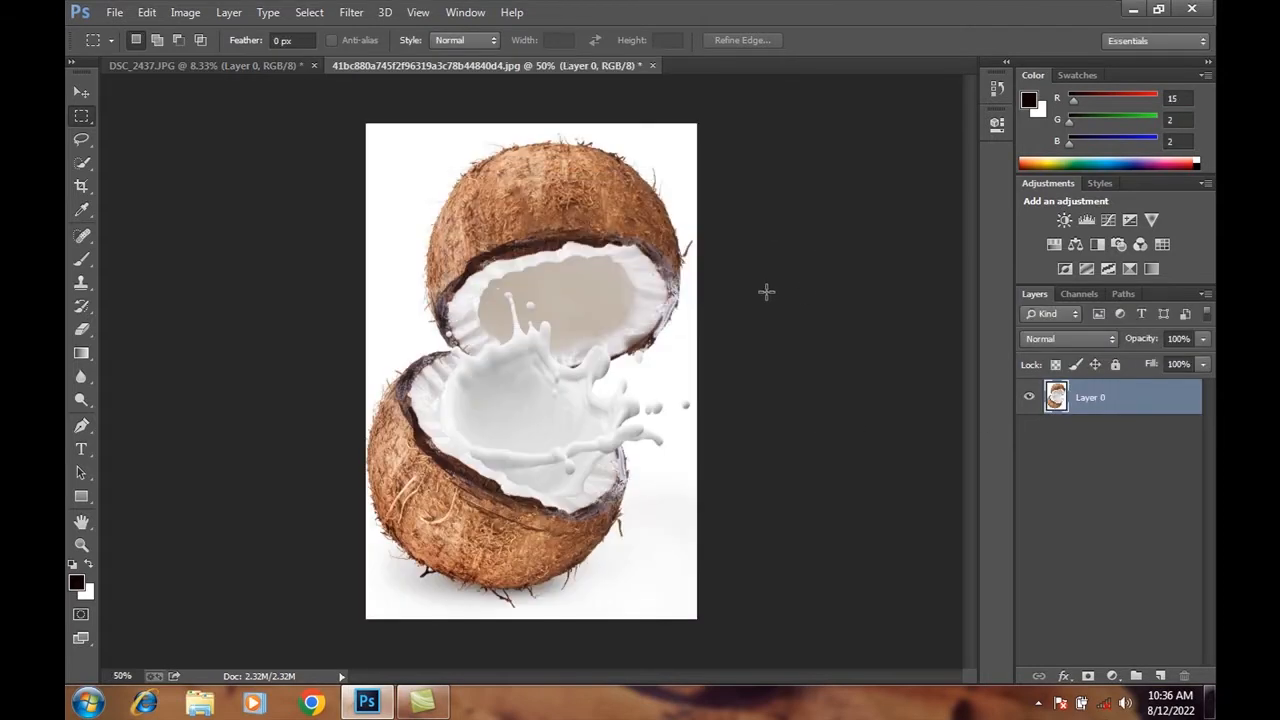
In the DSC_2437 document, select the whole man, from hair to shirt hem, with the Quick Selection tool
left_click(281, 68)
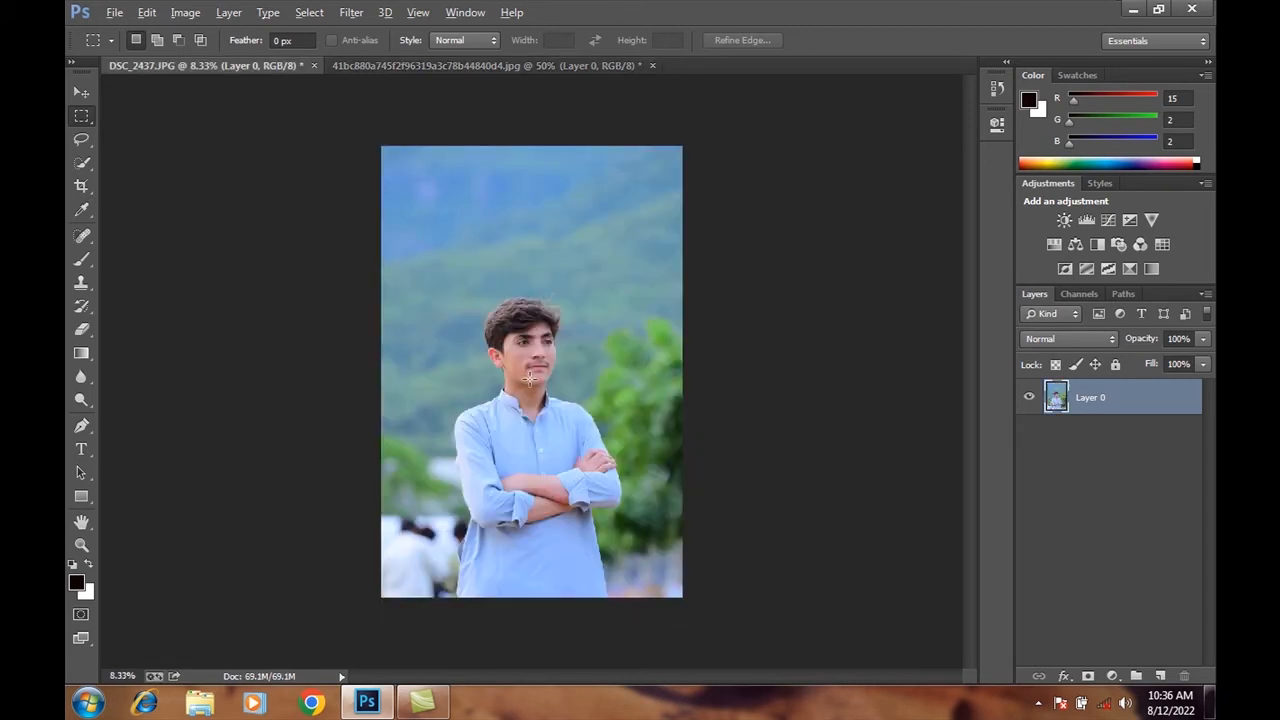
scroll(529, 379, "up", 3)
scroll(529, 383, "down", 1)
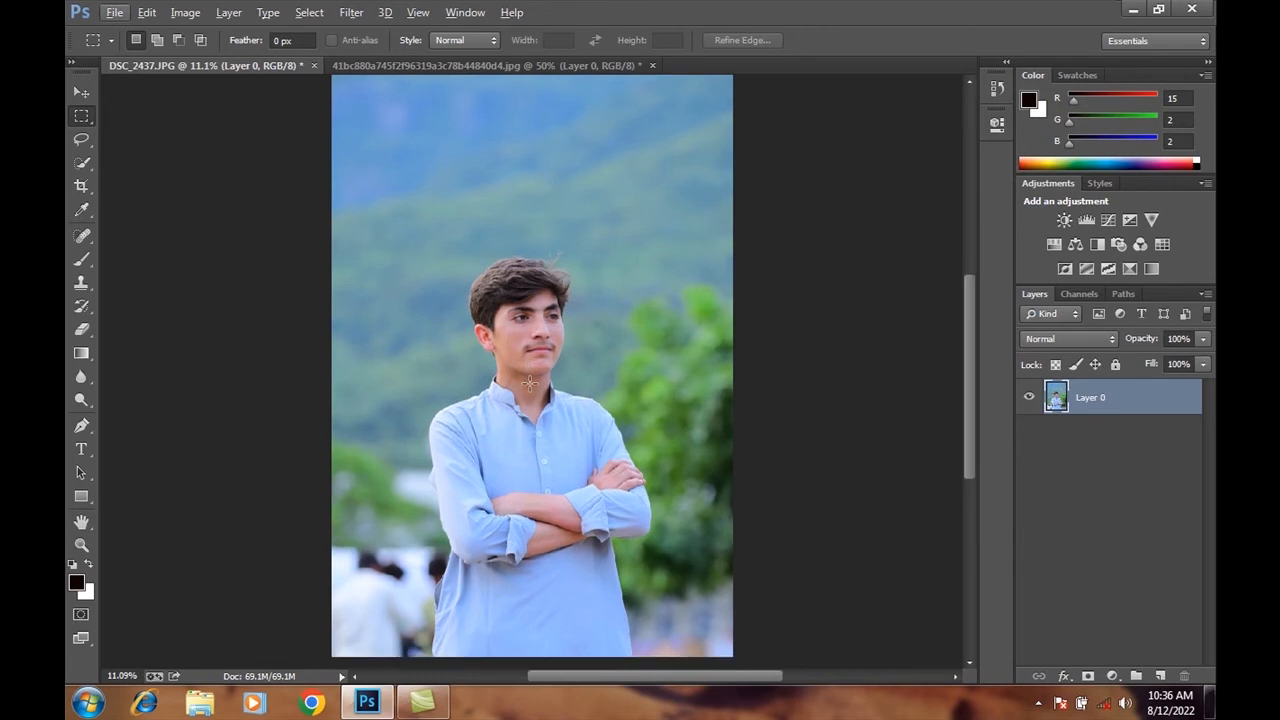
scroll(529, 383, "up", 3)
scroll(529, 380, "down", 3)
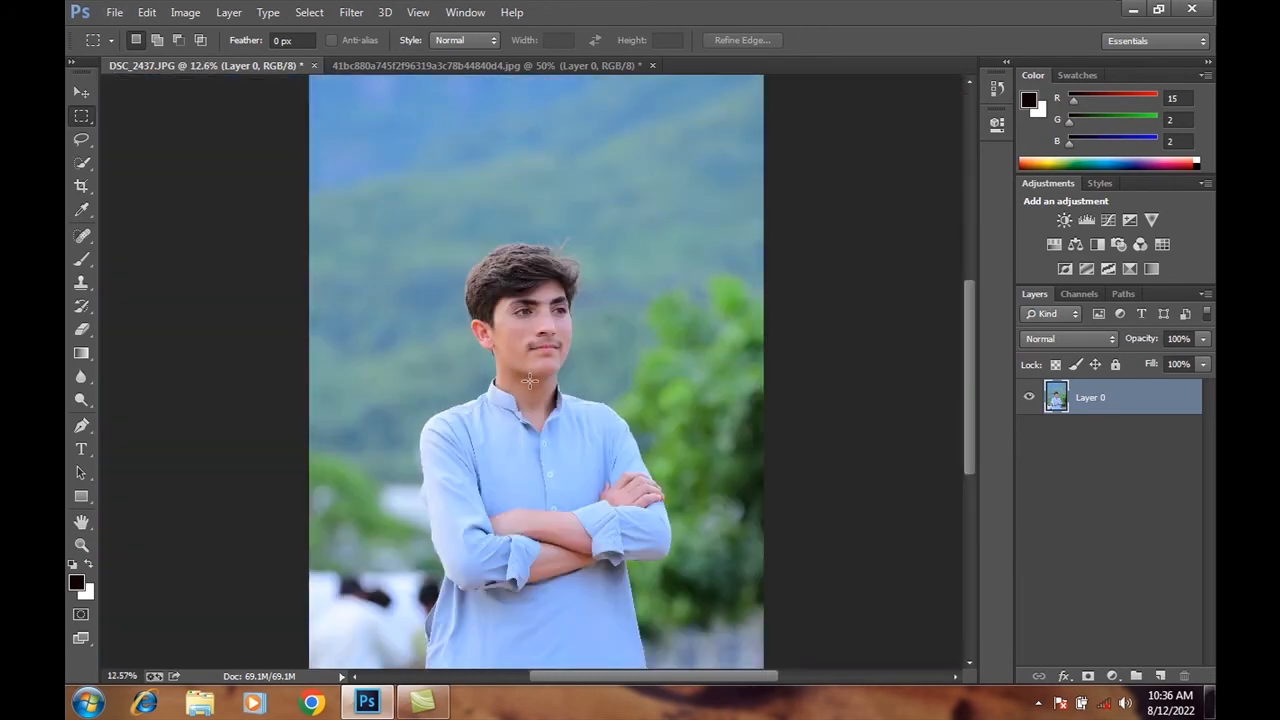
scroll(529, 380, "down", 2)
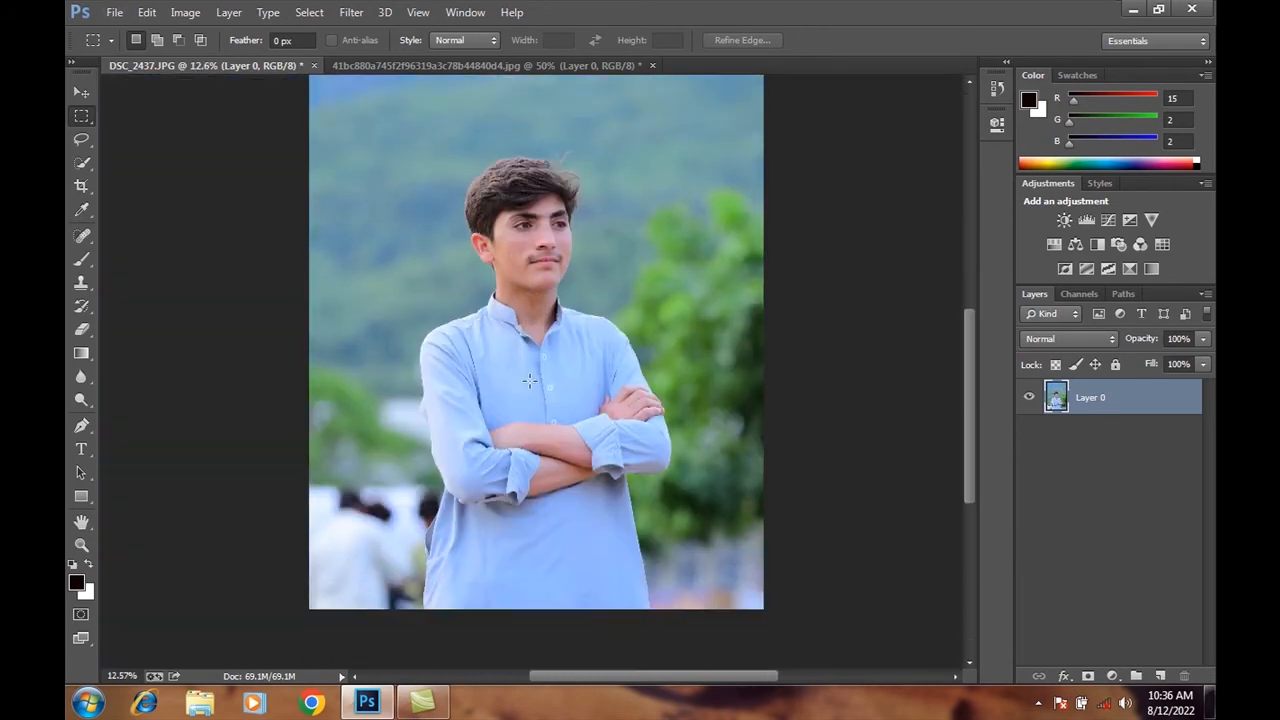
left_click(82, 162)
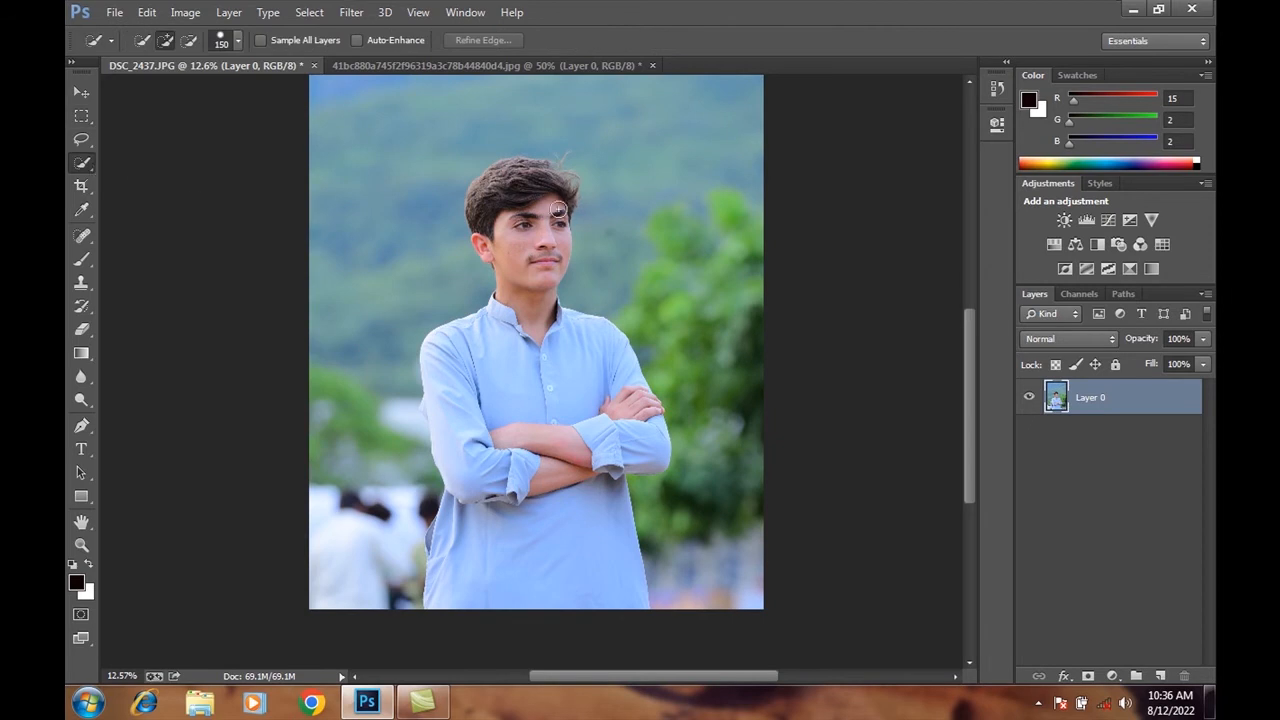
mouse_move(509, 173)
left_mouse_down()
mouse_move(474, 216)
mouse_move(500, 170)
mouse_move(540, 163)
mouse_move(585, 183)
mouse_move(568, 160)
mouse_move(569, 186)
left_mouse_up()
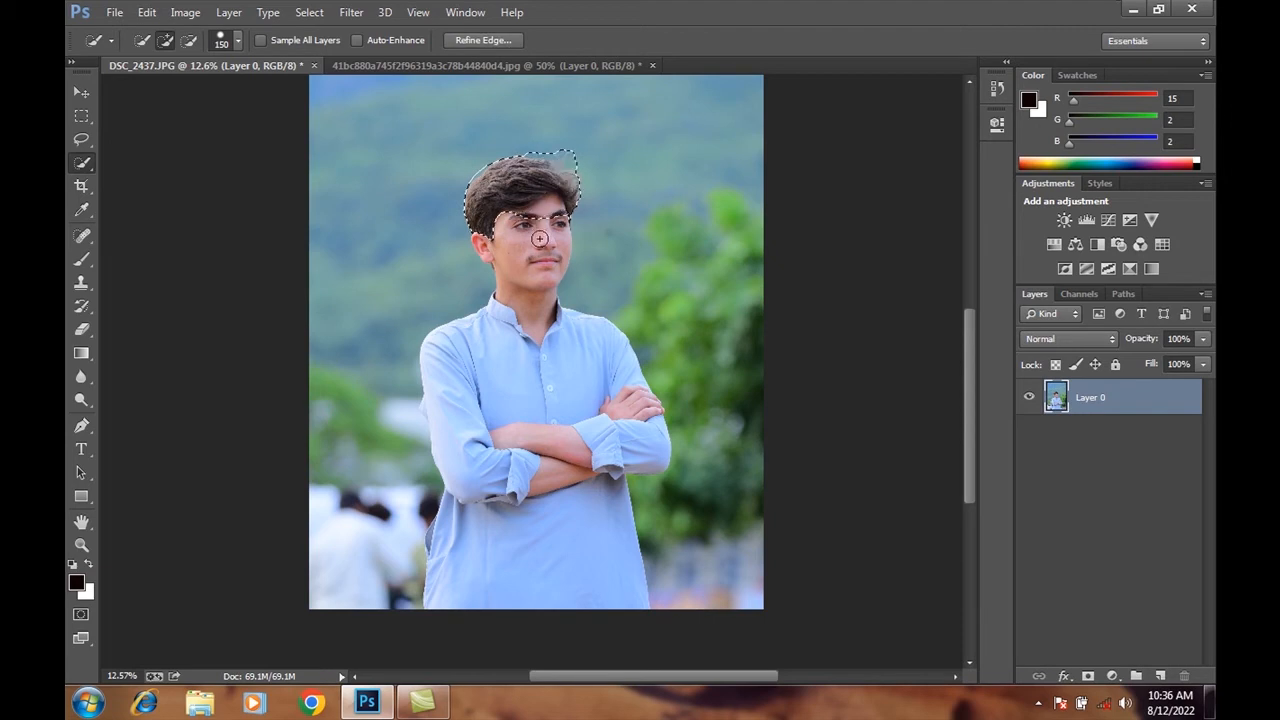
left_click_drag(530, 265, 529, 270)
mouse_move(472, 352)
left_mouse_down()
mouse_move(449, 374)
mouse_move(452, 399)
left_mouse_up()
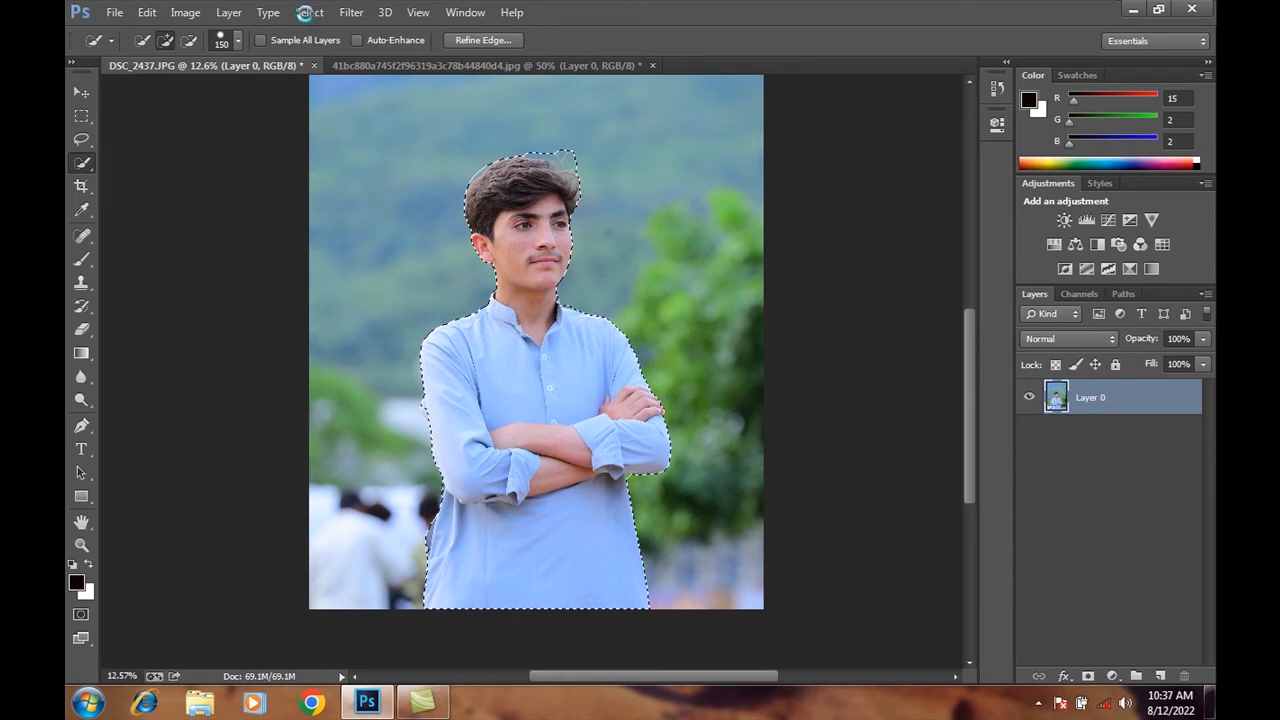
Invert the selection, delete the scenery around the man and deselect
left_click(306, 12)
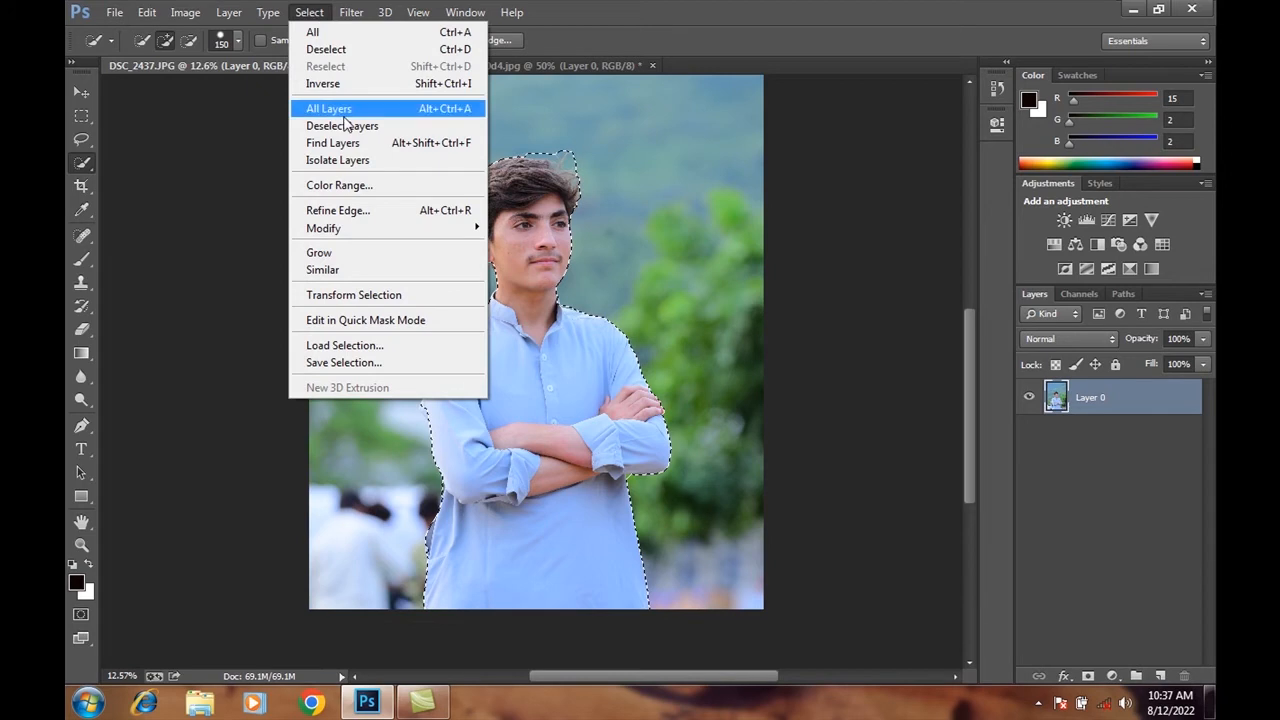
left_click(340, 85)
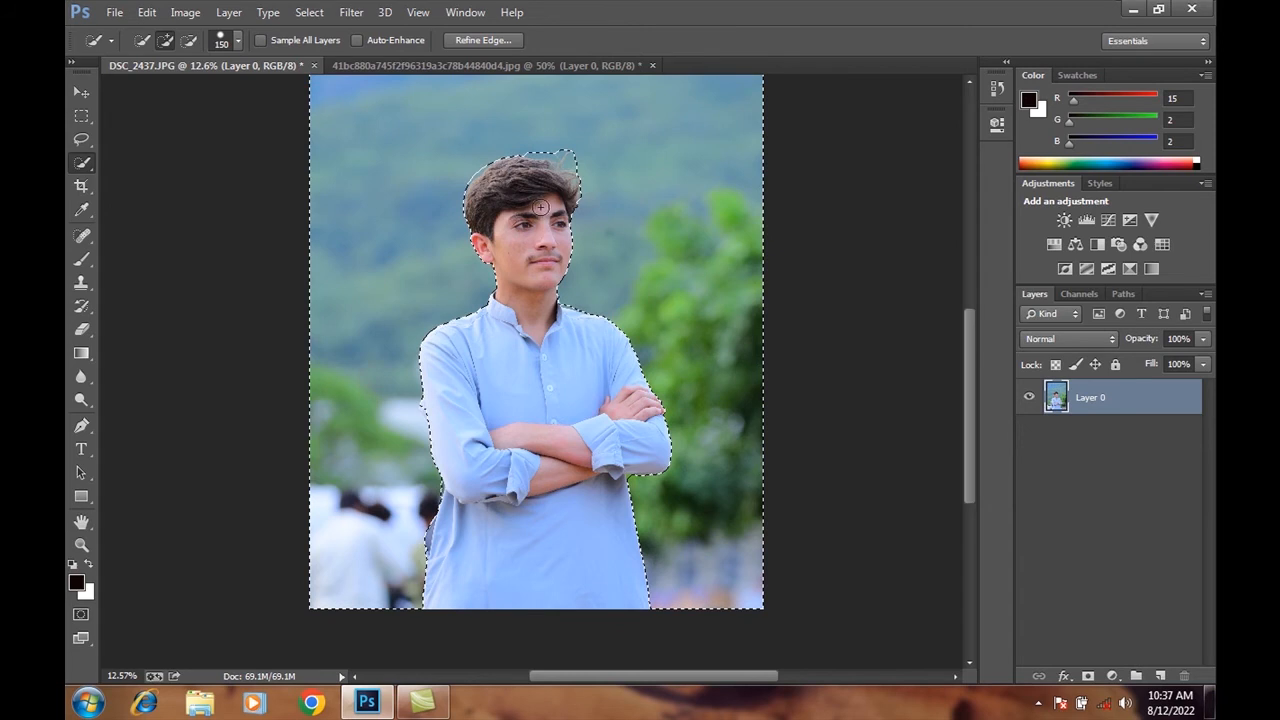
key("Delete")
scroll(555, 270, "up", 1)
left_click(82, 116)
left_click(281, 290)
Erase the leftover blue-green background around the man's hair with the Eraser at brush size 100
scroll(527, 223, "up", 8)
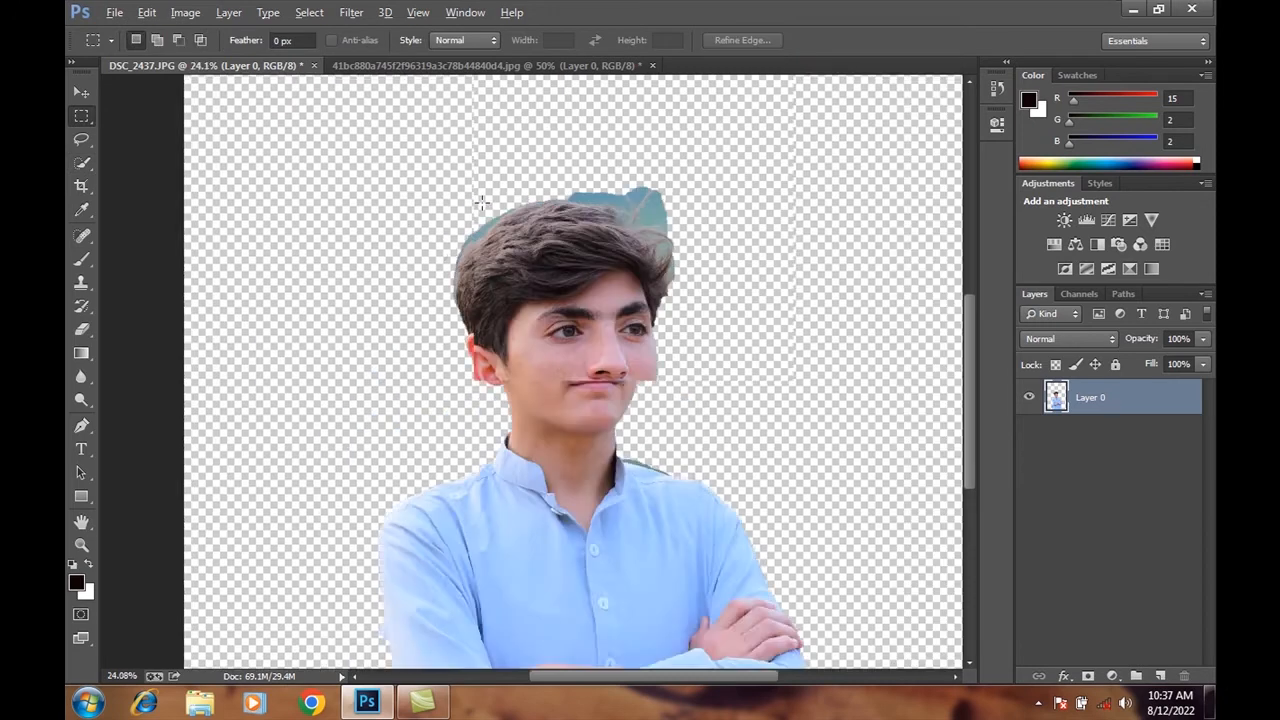
scroll(466, 226, "down", 1)
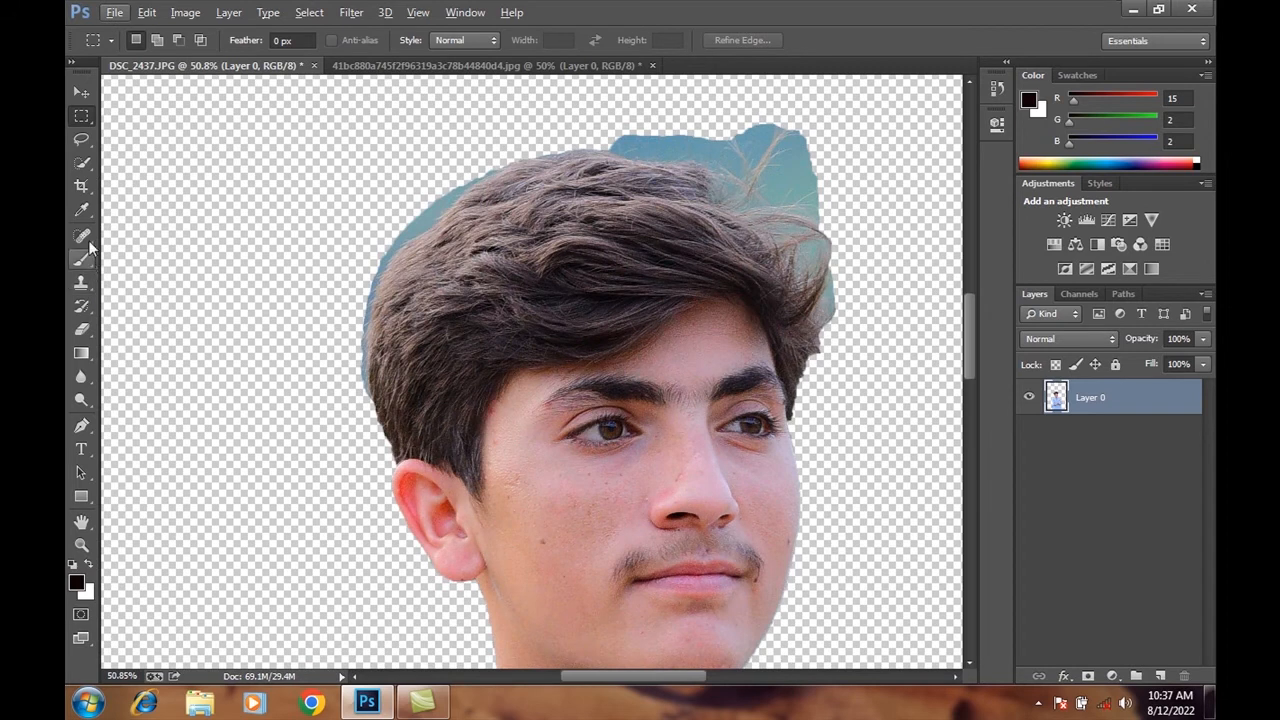
left_click(90, 331)
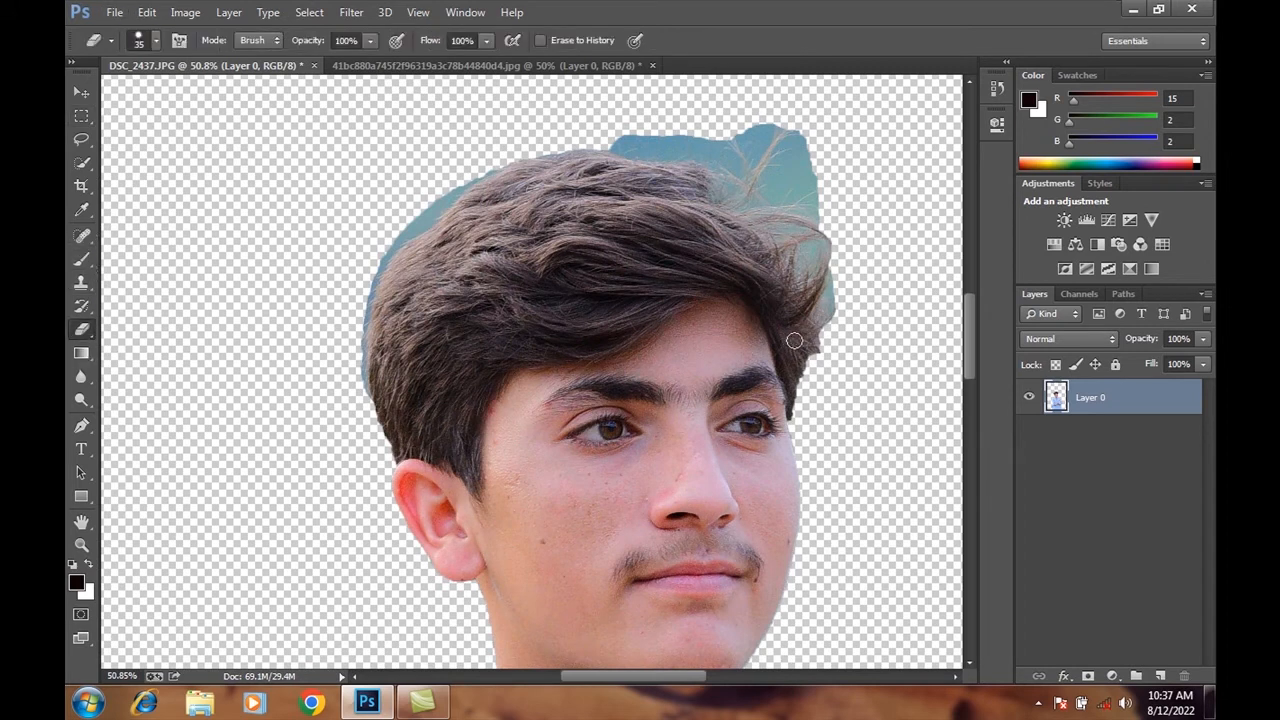
key("bracketright")
key("bracketright")
key("bracketright")
key("bracketright")
key("bracketright")
mouse_move(836, 364)
left_mouse_down()
mouse_move(832, 288)
mouse_move(789, 129)
mouse_move(780, 177)
mouse_move(831, 249)
mouse_move(736, 146)
mouse_move(660, 120)
mouse_move(526, 129)
mouse_move(466, 157)
mouse_move(360, 251)
mouse_move(340, 323)
mouse_move(346, 403)
mouse_move(346, 314)
mouse_move(369, 240)
mouse_move(363, 266)
left_mouse_up()
mouse_move(840, 298)
left_mouse_down()
mouse_move(794, 229)
mouse_move(691, 149)
mouse_move(617, 131)
mouse_move(459, 168)
mouse_move(400, 214)
mouse_move(362, 294)
left_mouse_up()
mouse_move(858, 403)
left_mouse_down()
mouse_move(831, 400)
mouse_move(817, 248)
left_mouse_up()
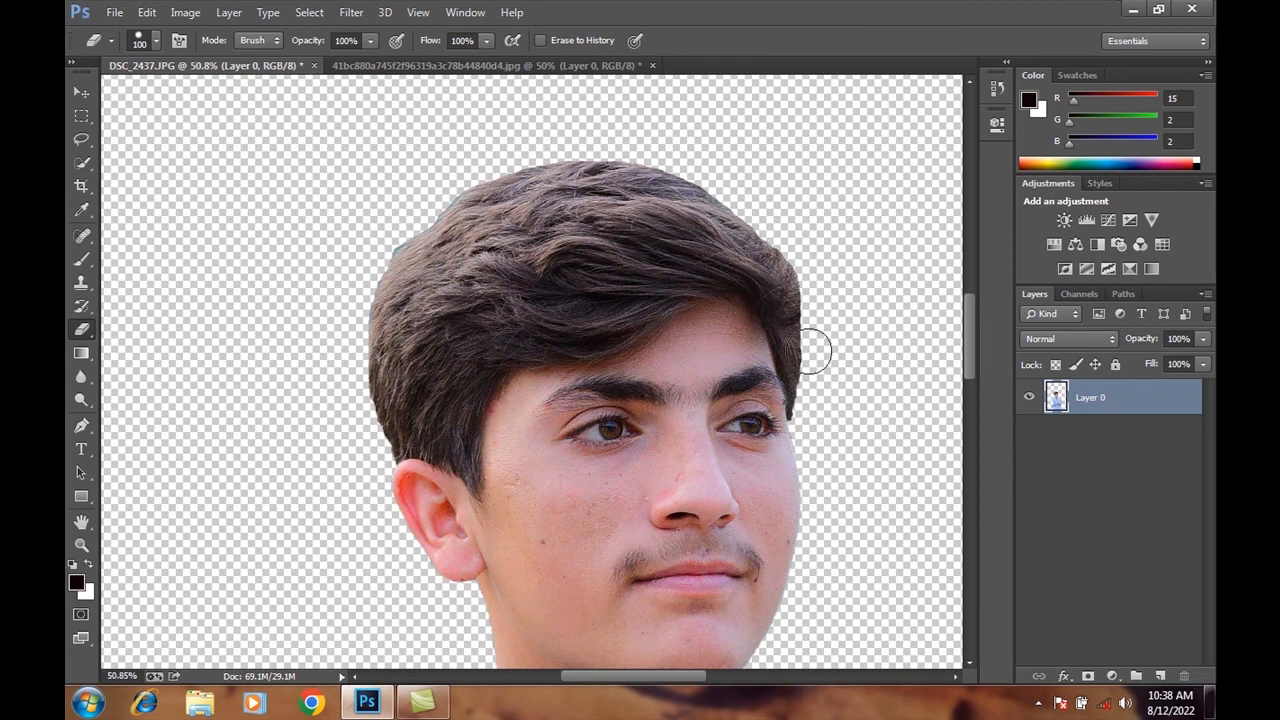
Erase the remaining green fringe along the shoulder beside the man's collar
scroll(820, 363, "down", 3)
scroll(770, 330, "down", 2)
scroll(760, 322, "down", 2)
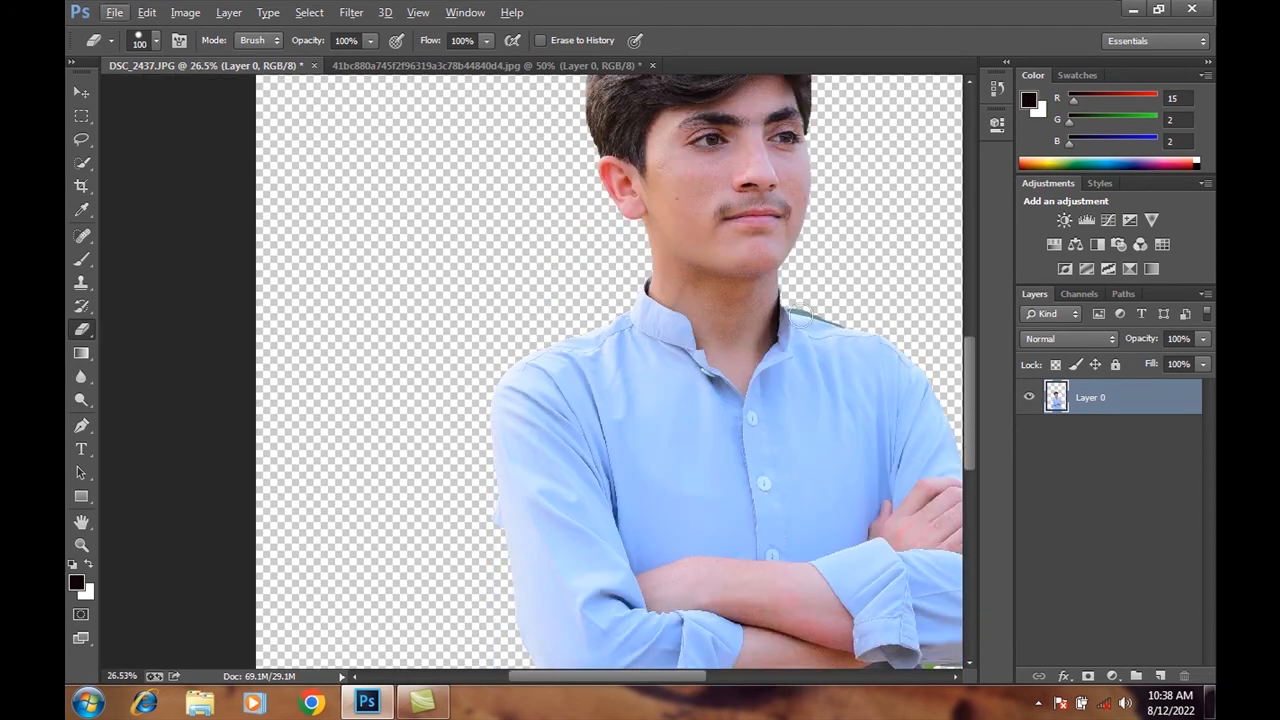
scroll(843, 320, "up", 3)
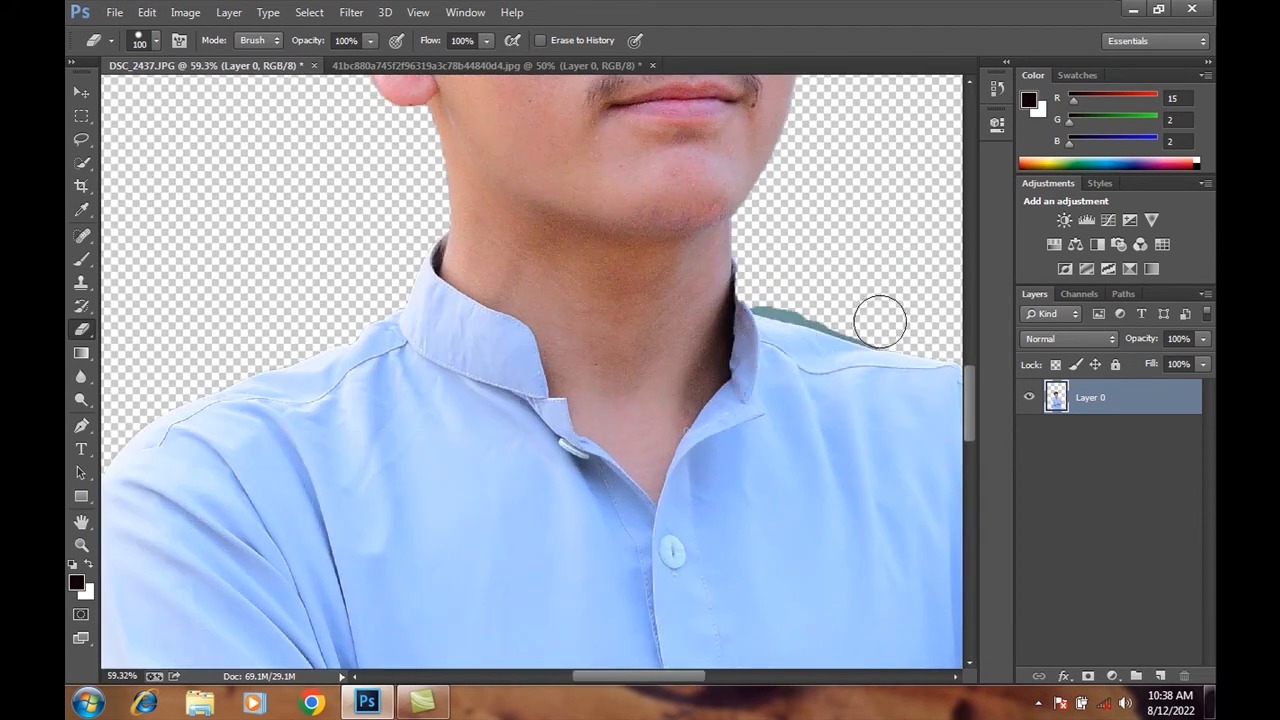
mouse_move(770, 278)
left_mouse_down()
mouse_move(831, 309)
mouse_move(897, 309)
left_mouse_up()
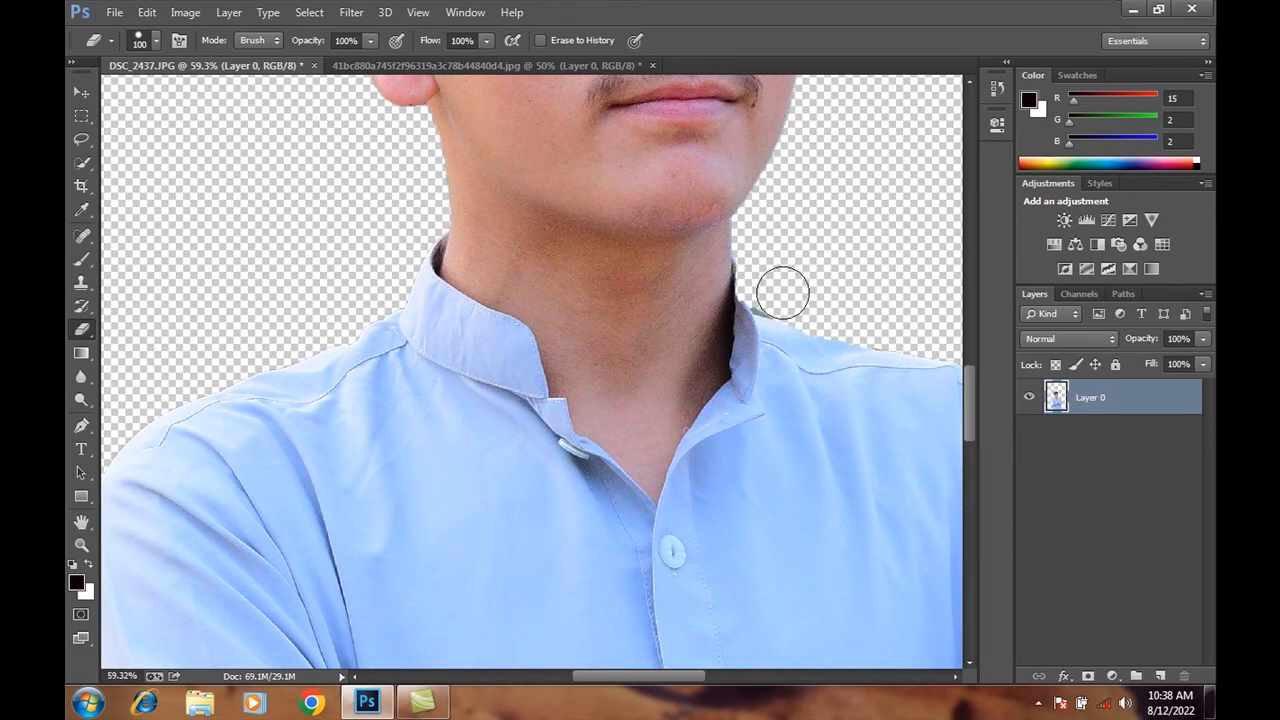
Move the cut-out man into the coconut document as a new layer with the Move tool
scroll(820, 289, "down", 6)
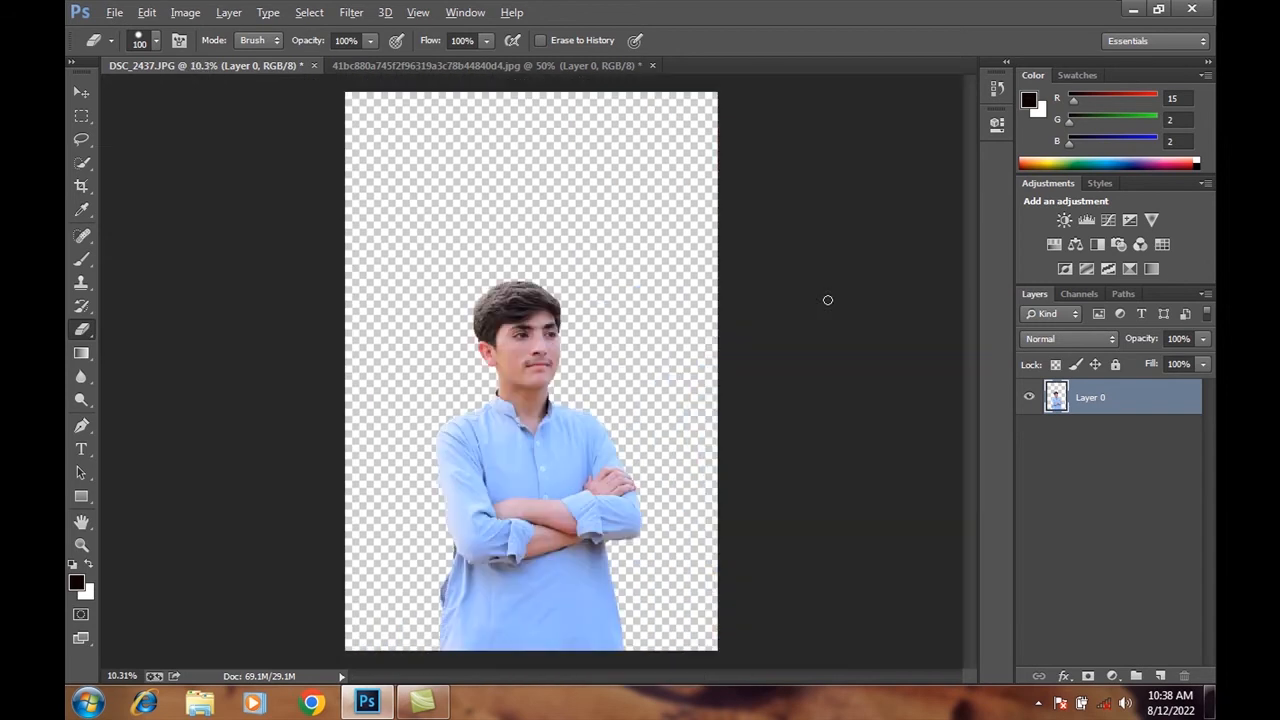
scroll(599, 520, "up", 1)
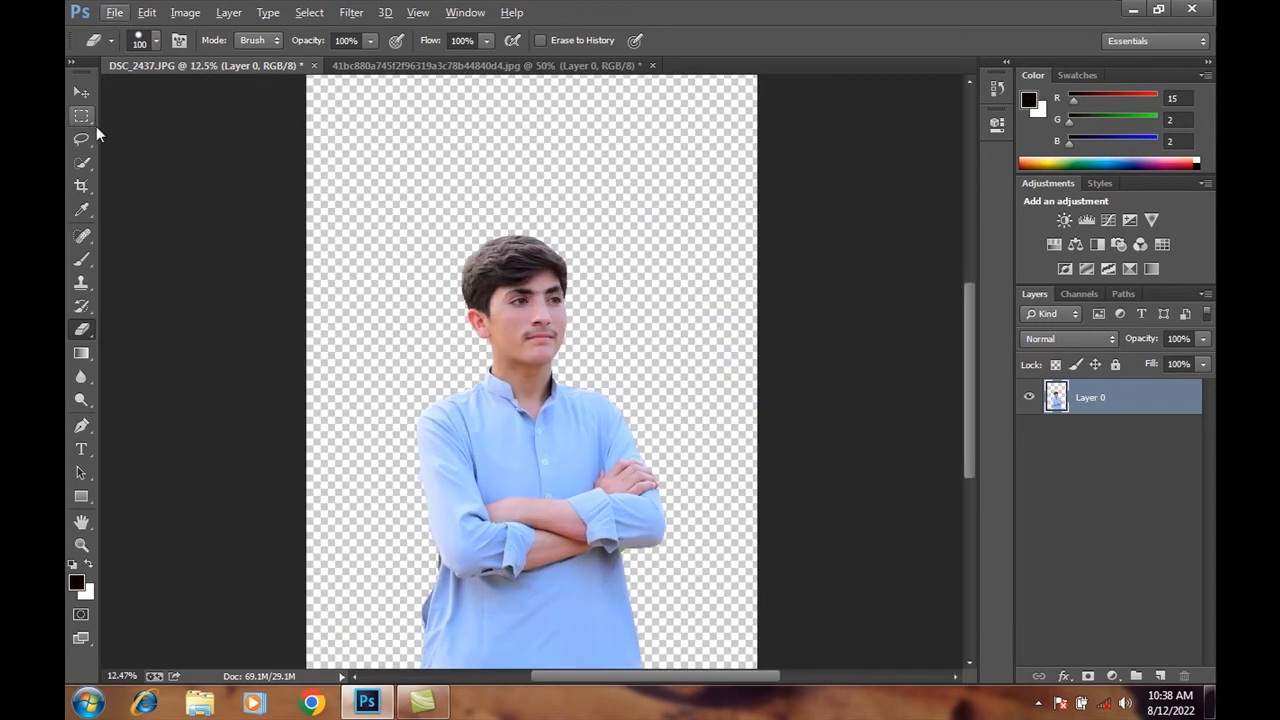
left_click(82, 94)
left_click_drag(538, 459, 524, 378)
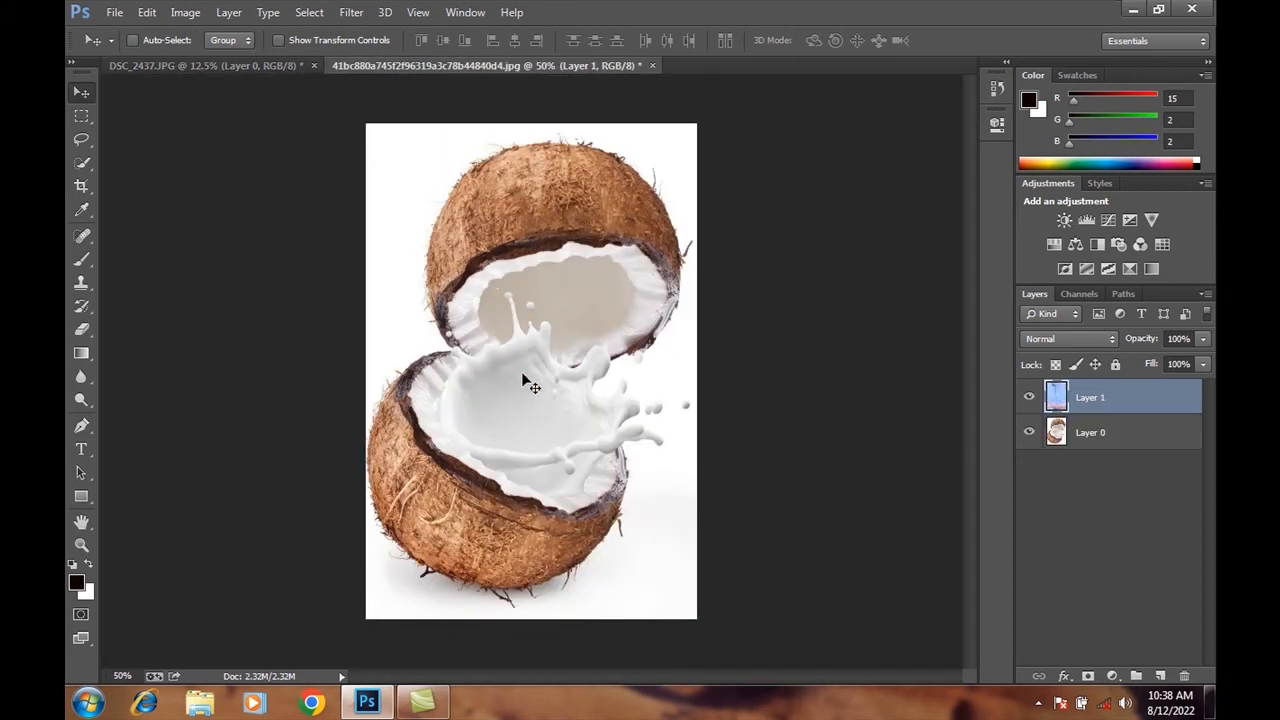
Show the transform controls, scale the man to about 23.6% over the coconut and apply the transformation
scroll(528, 383, "down", 5)
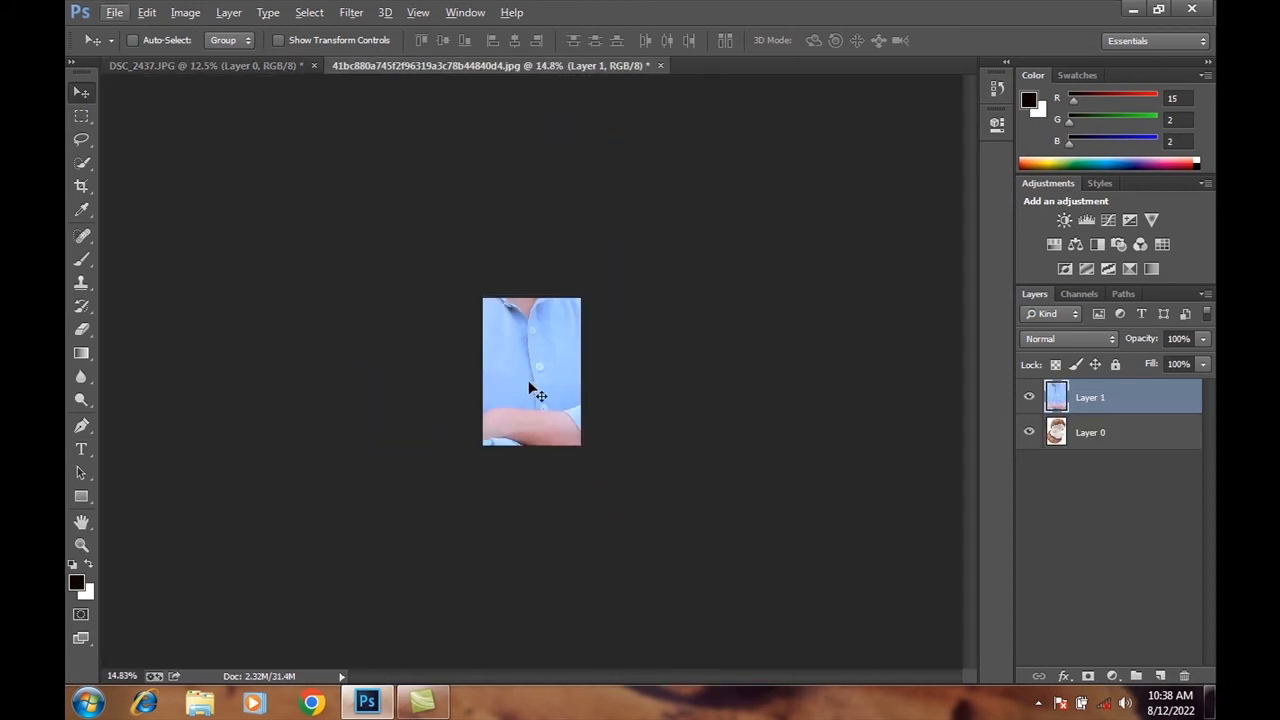
left_click(133, 41)
left_click(278, 41)
left_click_drag(685, 91, 559, 340)
scroll(521, 330, "up", 5)
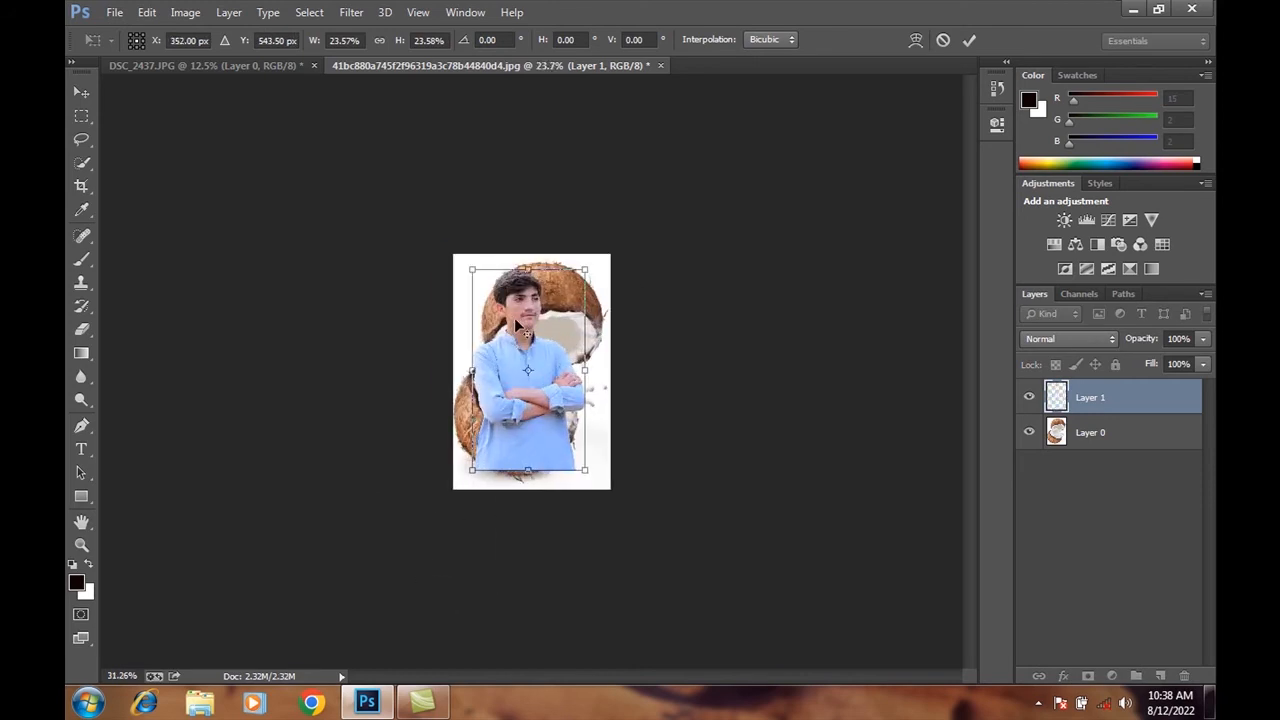
left_click(81, 92)
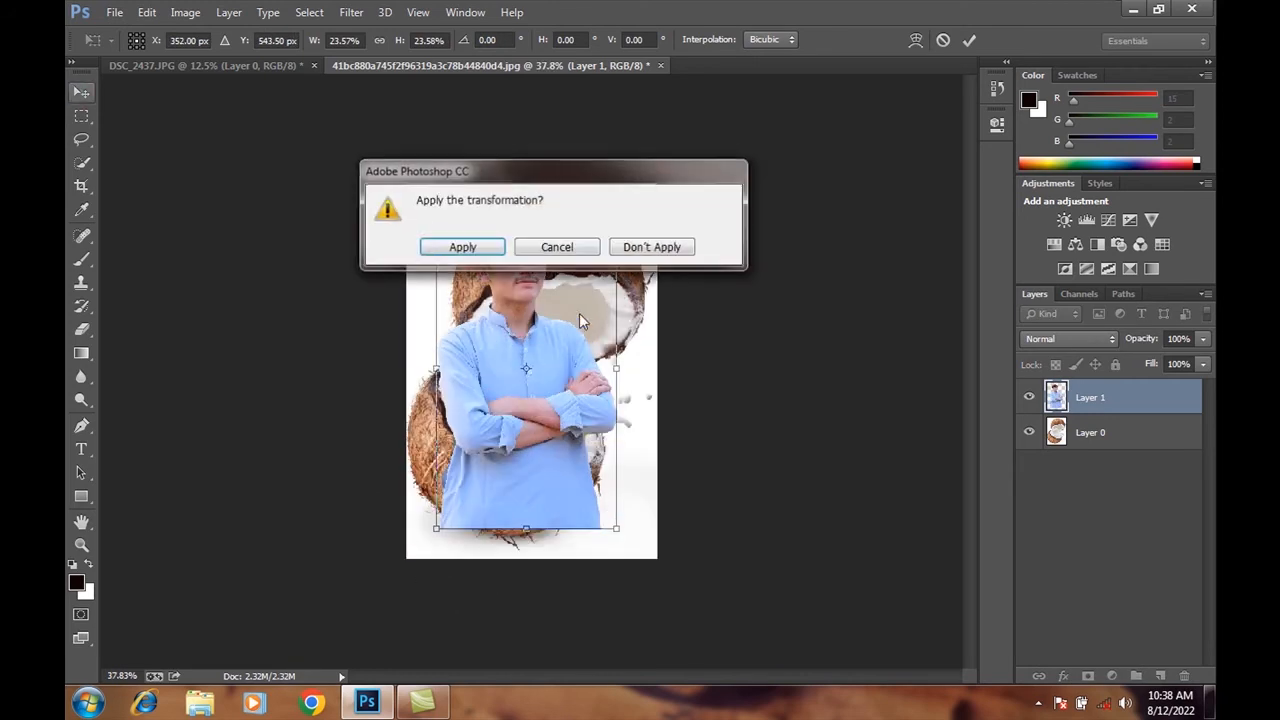
left_click(496, 248)
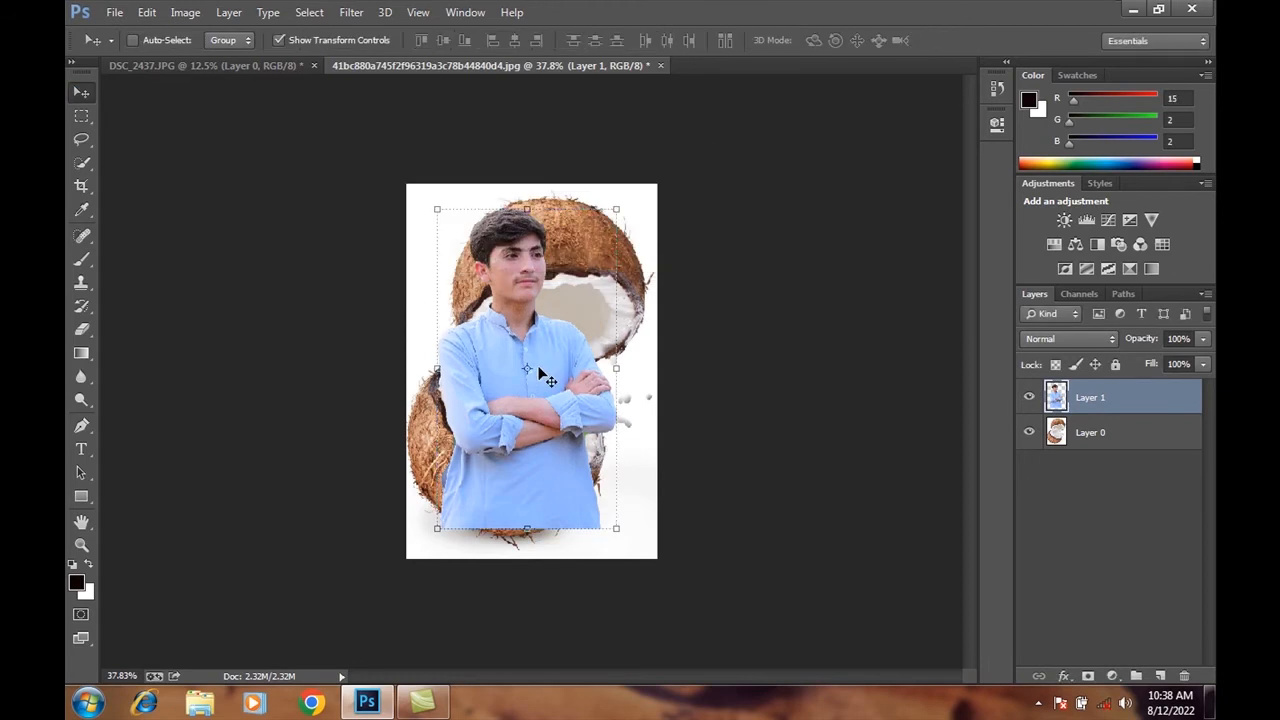
Turn off Show Transform Controls and shift the man slightly over the coconut
scroll(540, 375, "up", 2)
left_click(846, 266)
left_click(279, 40)
mouse_move(531, 358)
left_mouse_down()
mouse_move(702, 318)
mouse_move(544, 344)
left_mouse_up()
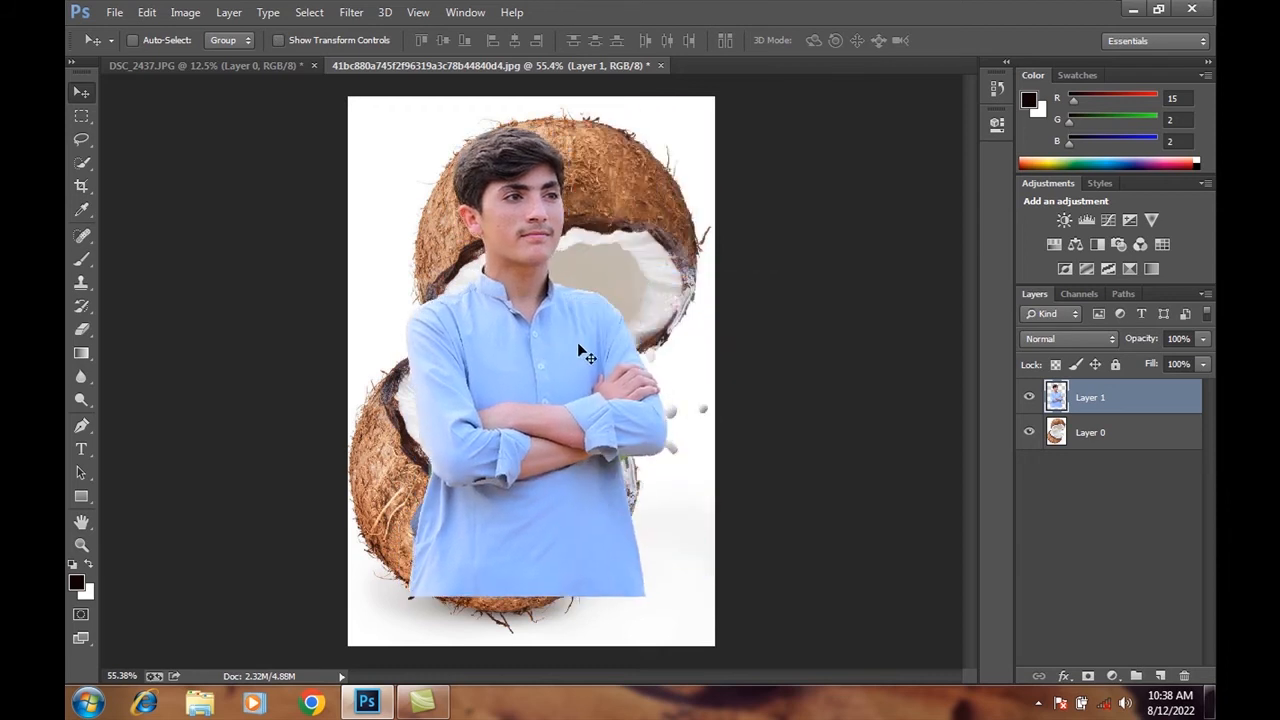
Scale the man to about 72.4% width and 74.3% height, rotate him about 14°, position him inside the coconut and apply the transformation
key("ctrl+t")
left_click_drag(524, 104, 566, 107)
left_click_drag(550, 318, 537, 338)
left_click_drag(688, 172, 623, 258)
left_click_drag(524, 393, 545, 410)
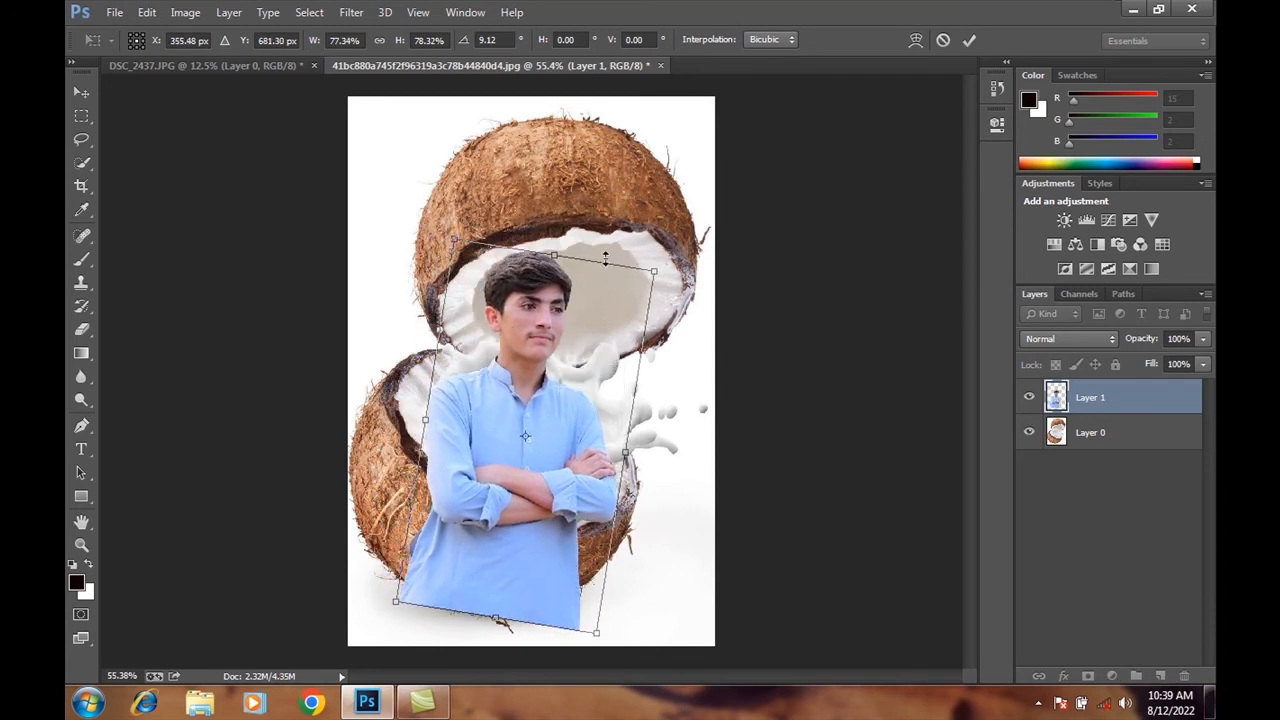
left_click_drag(569, 237, 577, 235)
left_click_drag(496, 449, 499, 429)
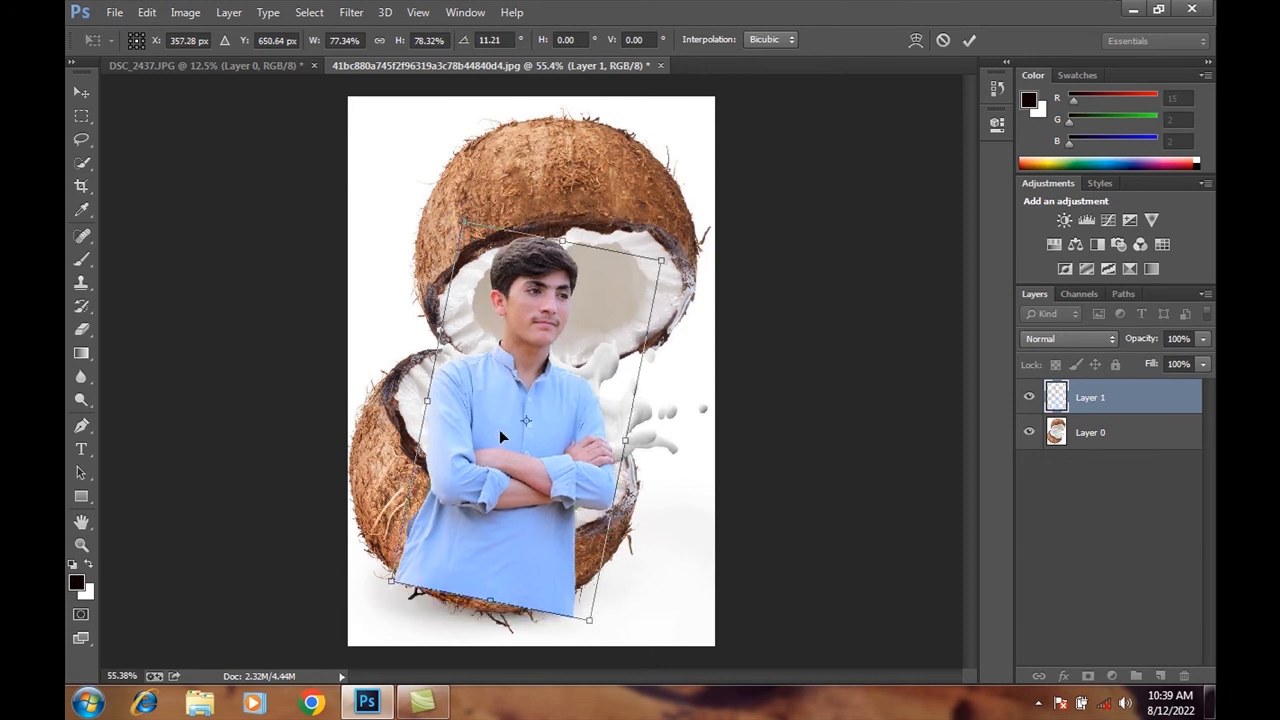
left_click_drag(592, 215, 606, 217)
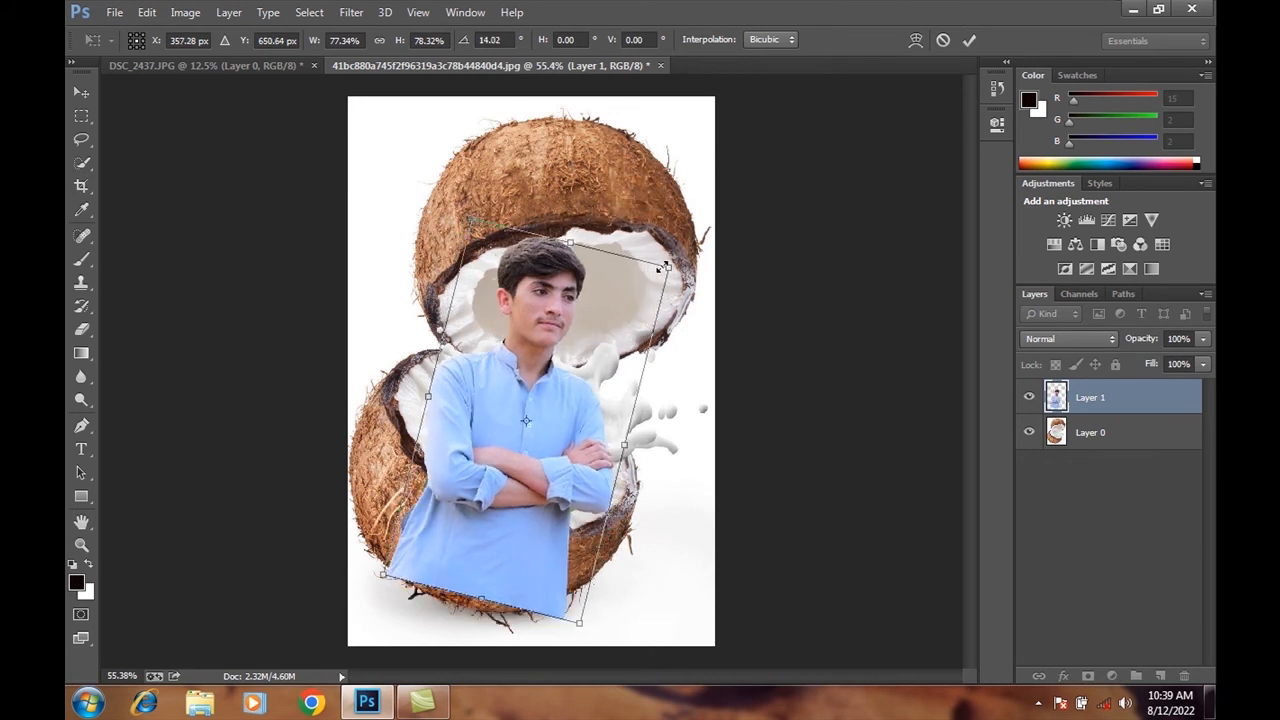
left_click_drag(668, 266, 663, 240)
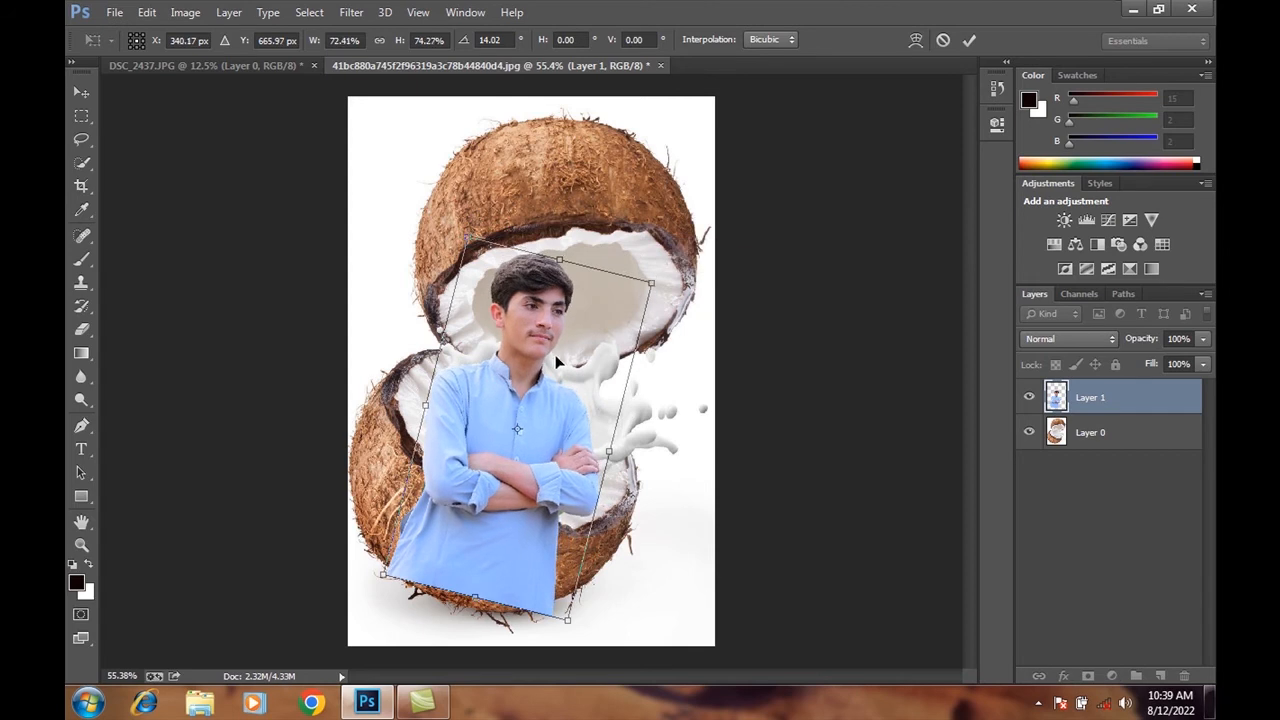
key("Return")
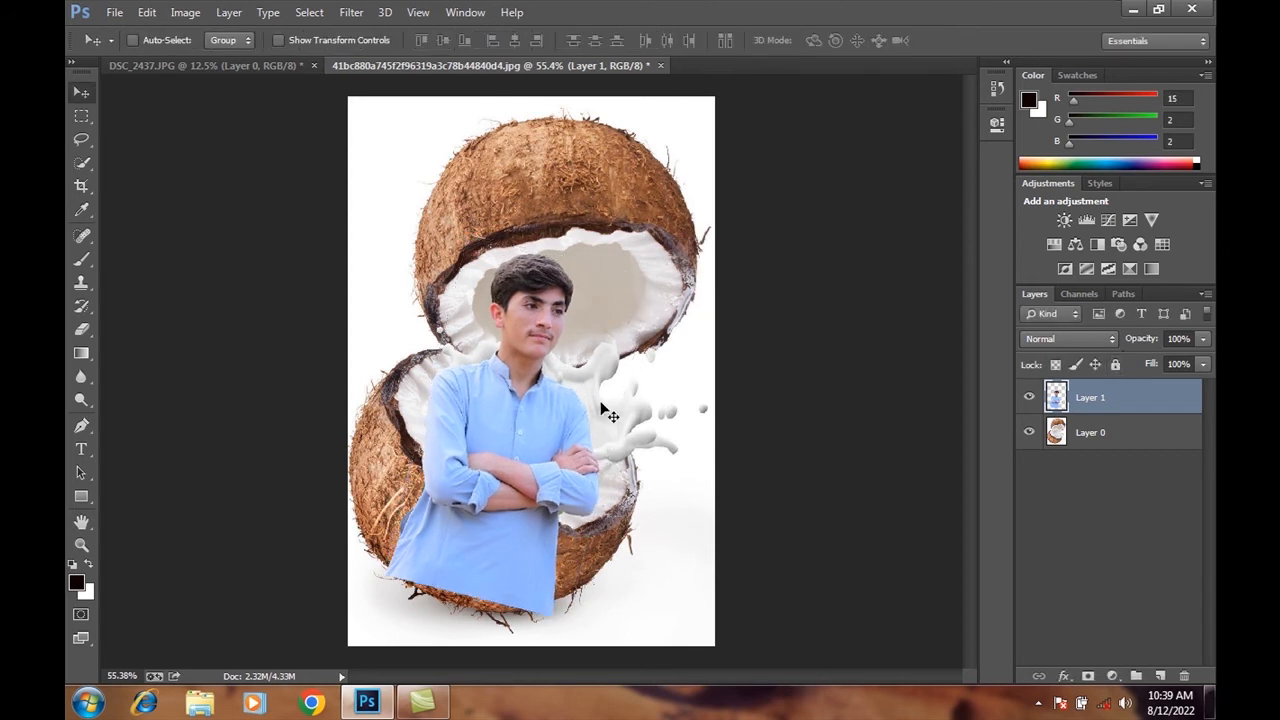
Transform the man again: rotate him about 3.8°, scale his height to about 96.3%, shift him over the lower shell and apply
key("ctrl+t")
left_click_drag(528, 389, 535, 388)
left_click_drag(553, 214, 553, 215)
left_click_drag(508, 253, 508, 261)
left_click_drag(514, 373, 518, 366)
left_click_drag(508, 230, 504, 228)
left_click_drag(517, 383, 519, 377)
left_click_drag(514, 217, 517, 250)
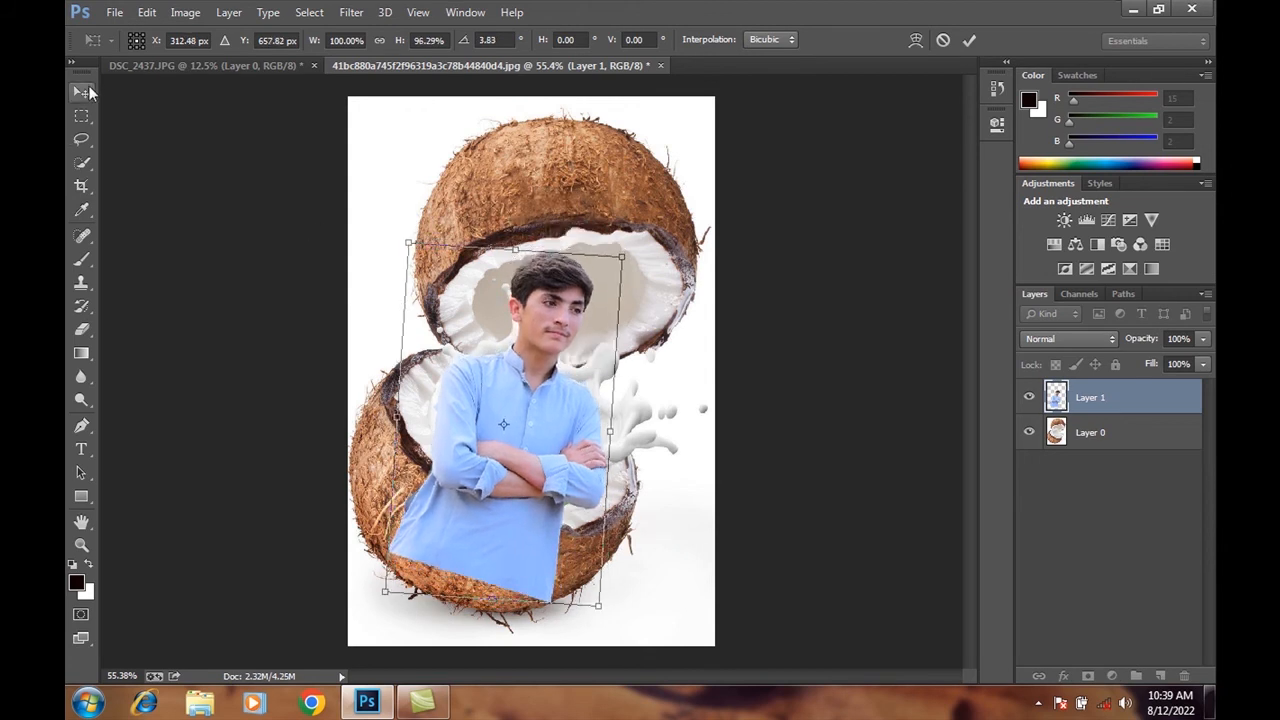
left_click(86, 90)
left_click(494, 249)
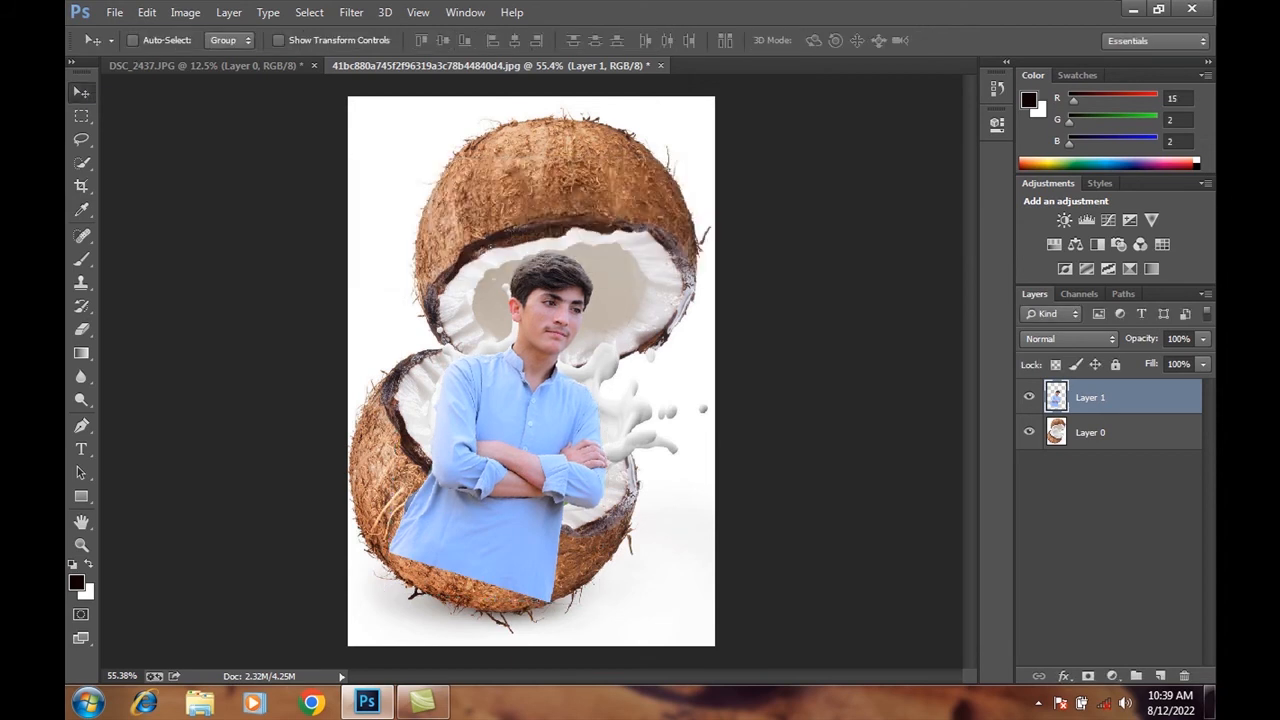
Lower the man layer's opacity to 33% and erase his lower body where it overlaps the front rim and shell of the lower coconut
left_click(1204, 339)
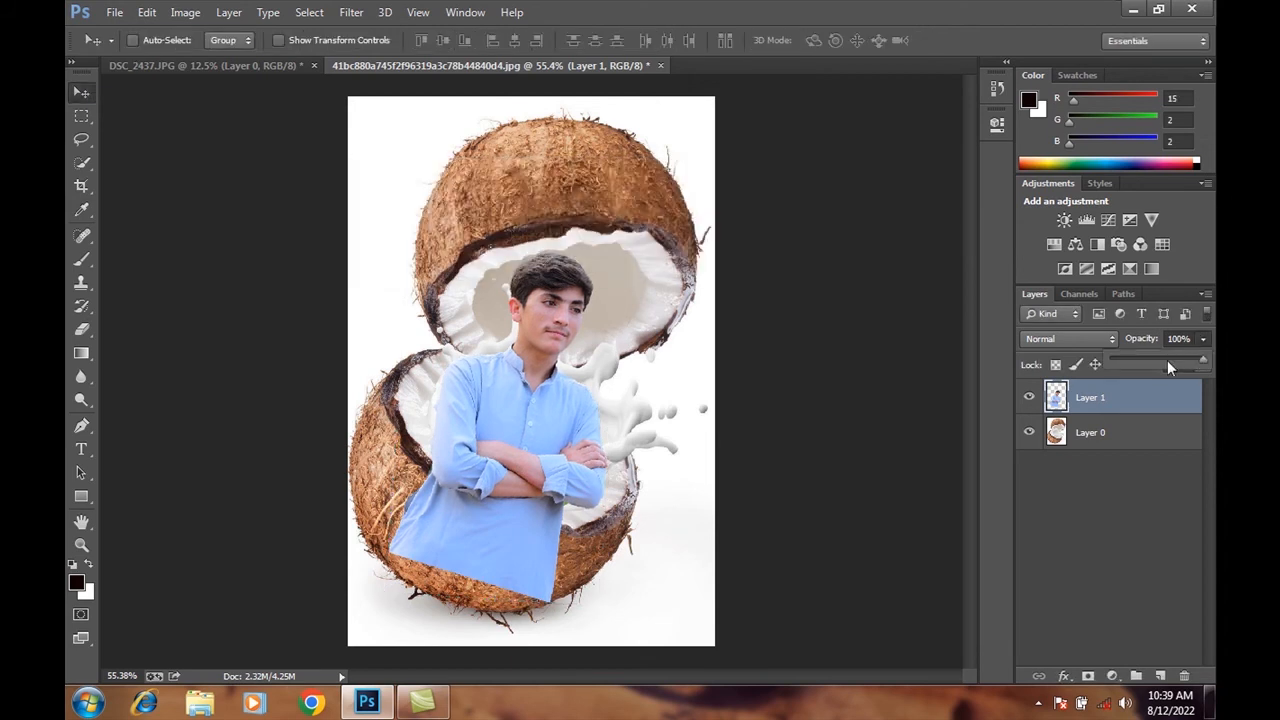
left_click(1143, 358)
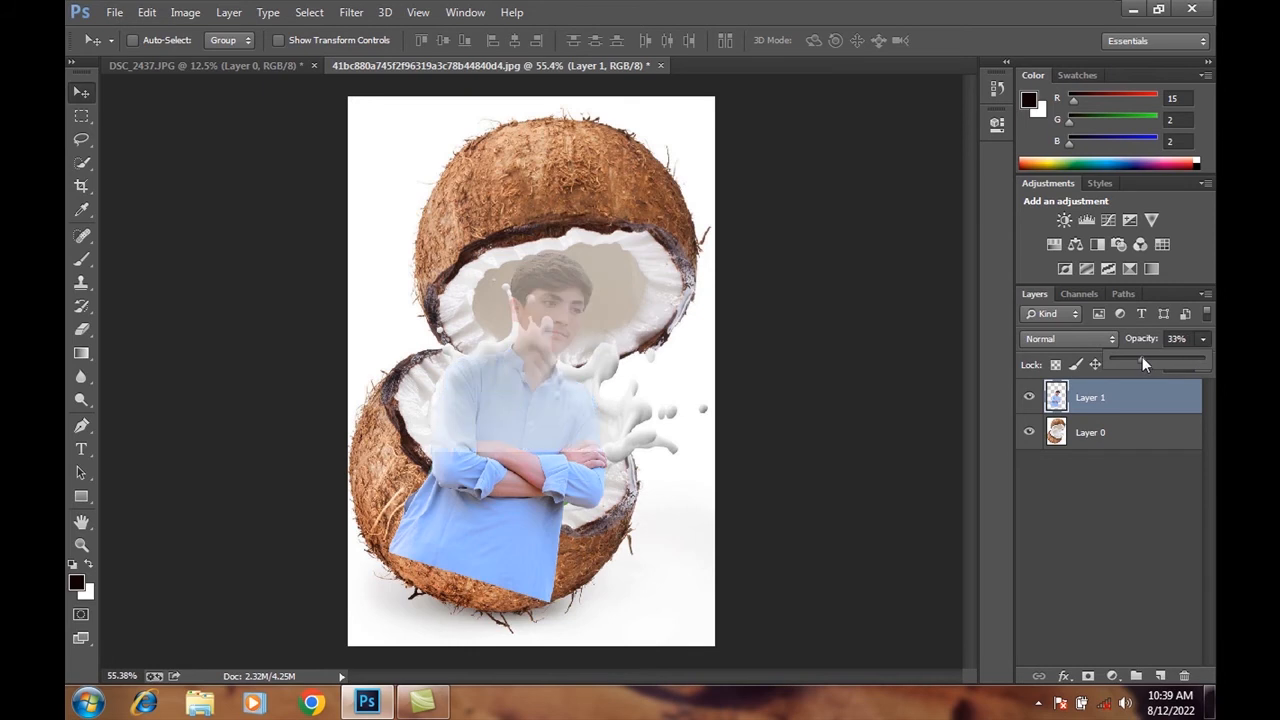
scroll(407, 568, "up", 5)
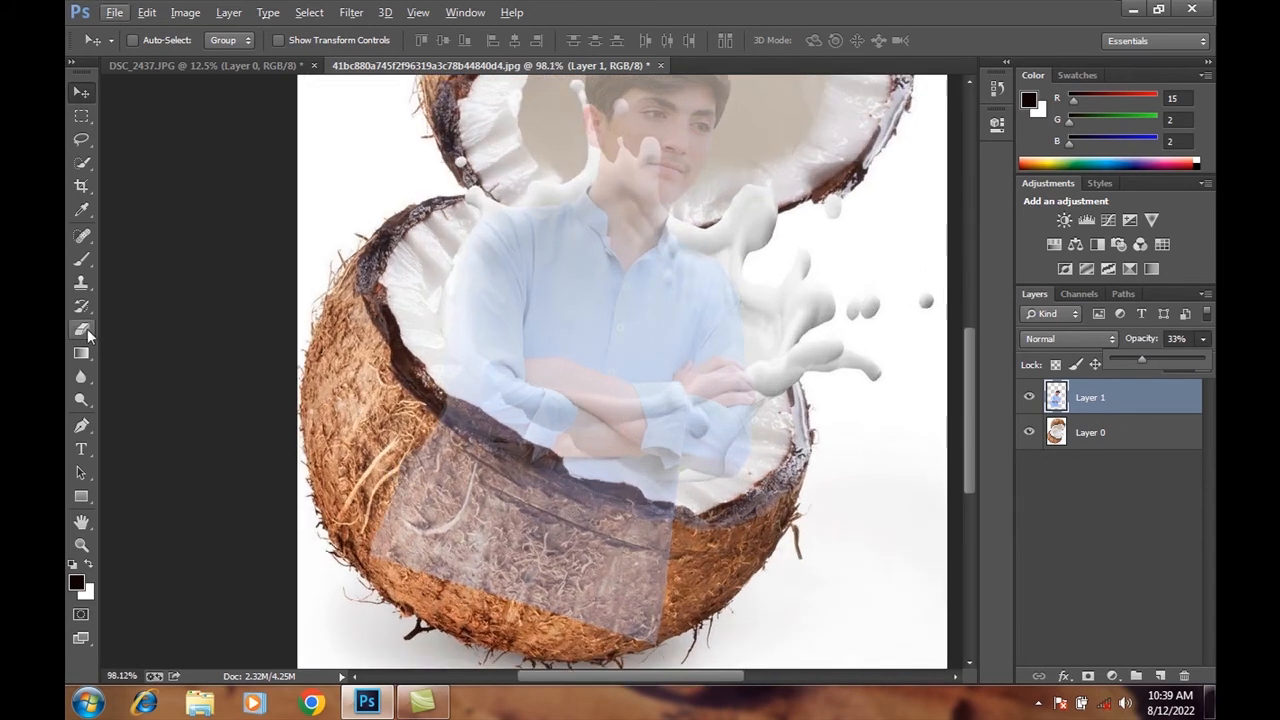
left_click(82, 330)
key("y")
scroll(415, 455, "up", 2)
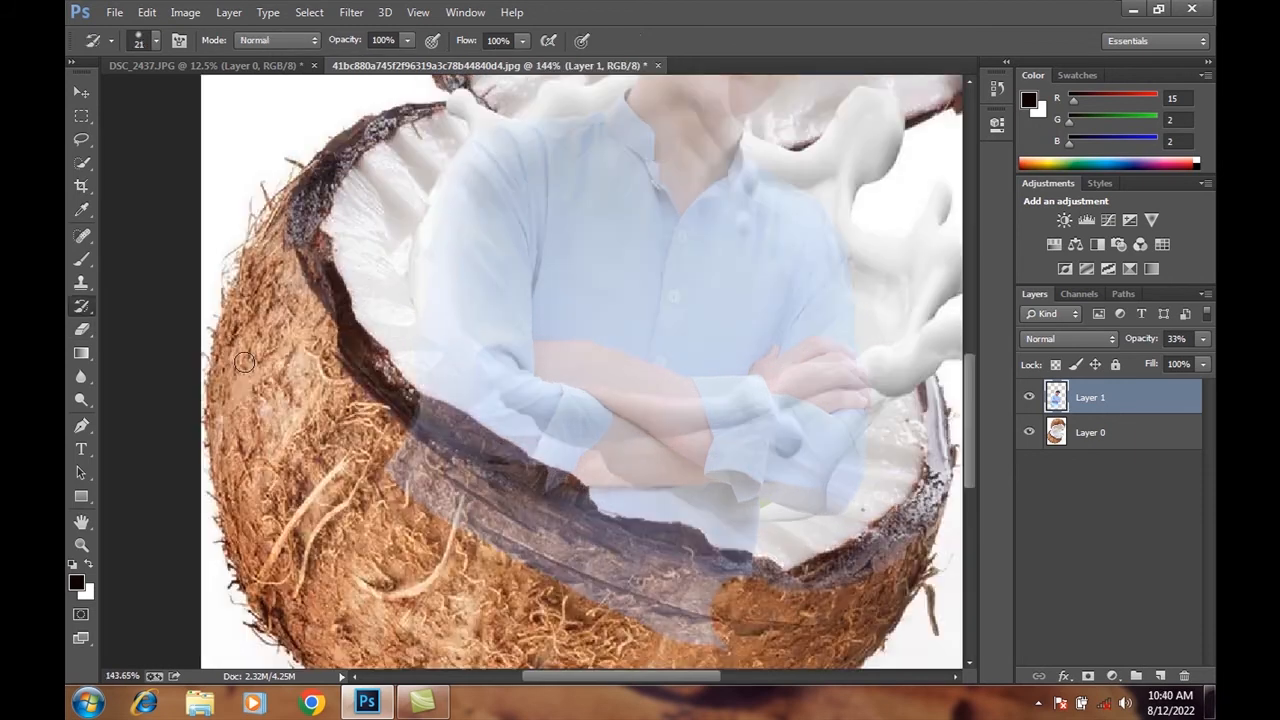
mouse_move(631, 475)
left_mouse_down()
mouse_move(752, 552)
mouse_move(591, 507)
mouse_move(586, 487)
mouse_move(523, 467)
mouse_move(508, 441)
mouse_move(419, 386)
mouse_move(484, 515)
mouse_move(733, 617)
mouse_move(406, 473)
mouse_move(570, 514)
mouse_move(703, 615)
mouse_move(674, 618)
mouse_move(497, 468)
mouse_move(448, 456)
mouse_move(661, 561)
left_mouse_up()
key("bracketleft")
key("bracketleft")
key("bracketleft")
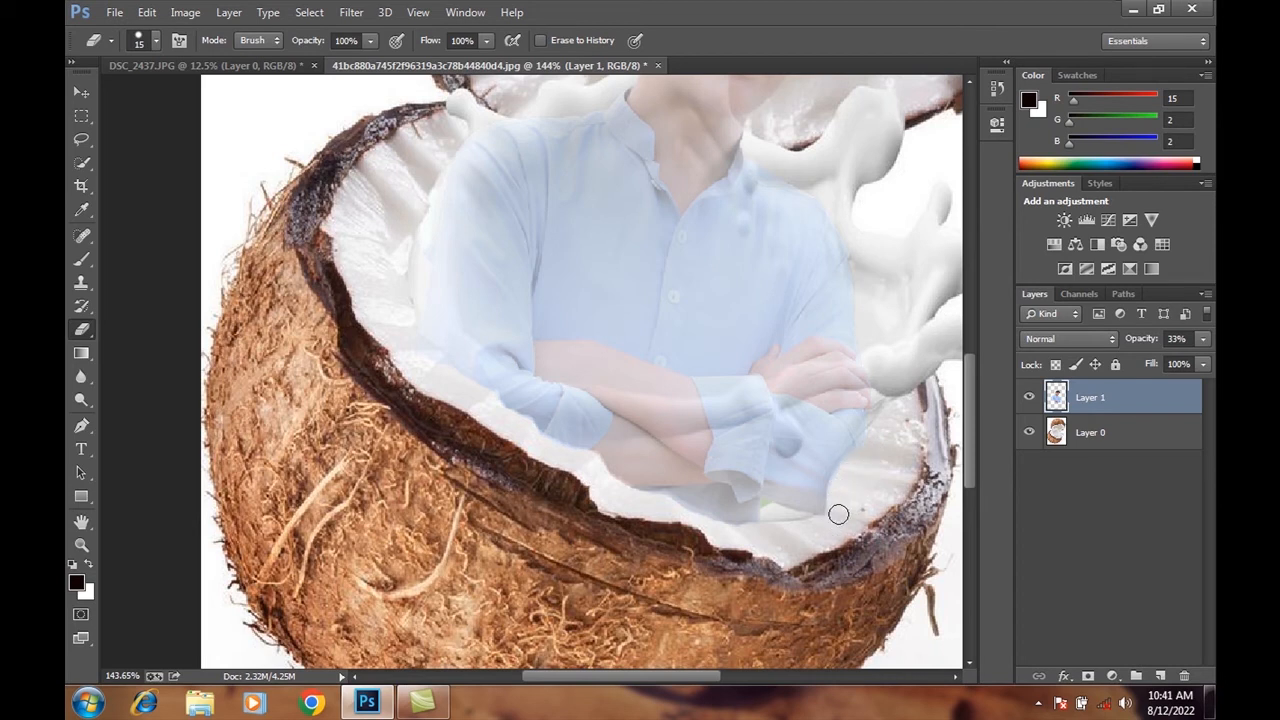
Restore the man layer's opacity to 100%
left_click(1204, 340)
left_click_drag(1200, 361, 1210, 361)
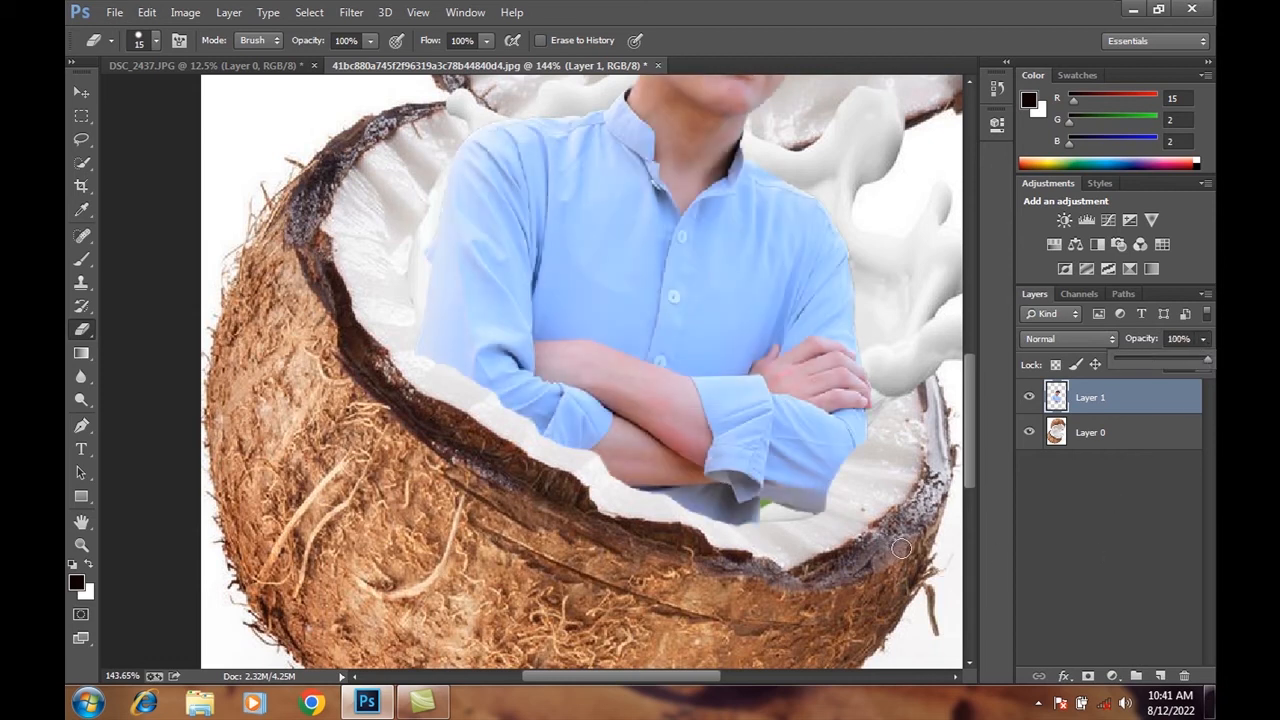
scroll(746, 456, "down", 5)
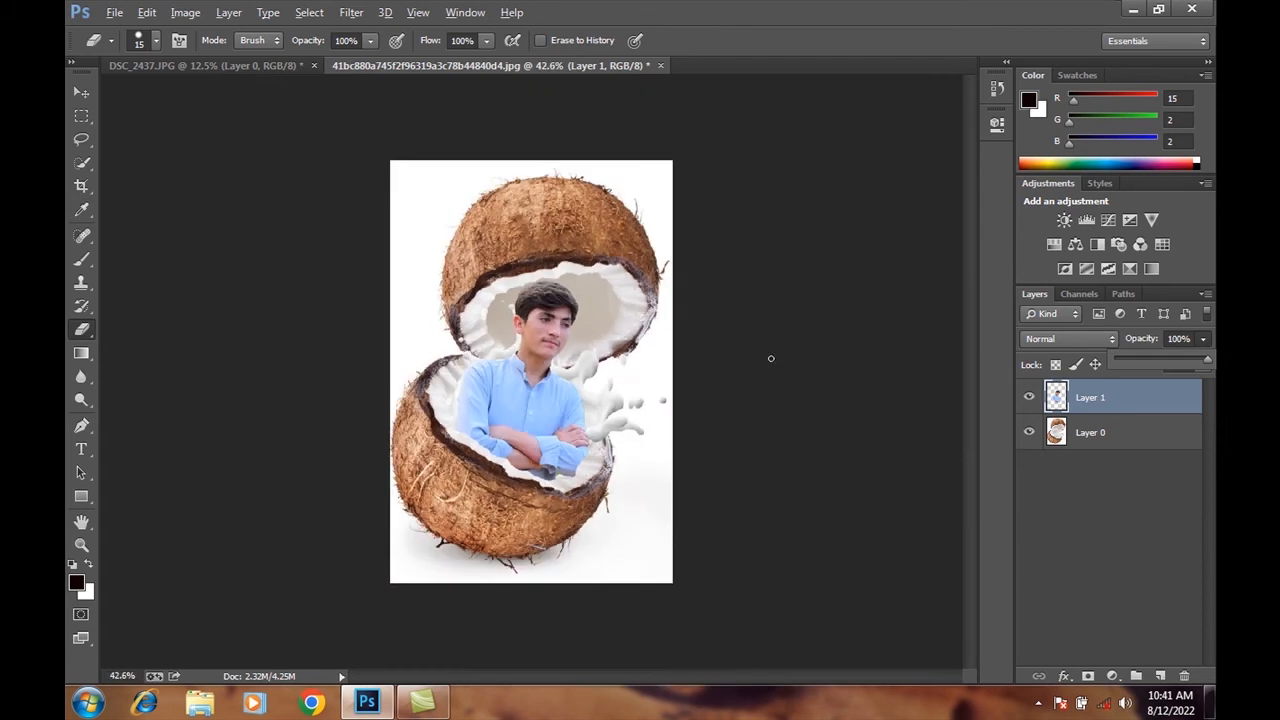
Sample the grey tone RGB 200, 200, 200 from the milk splash and reduce the Brush size to 9 px
scroll(515, 347, "up", 3)
scroll(517, 370, "up", 1)
scroll(414, 471, "up", 2)
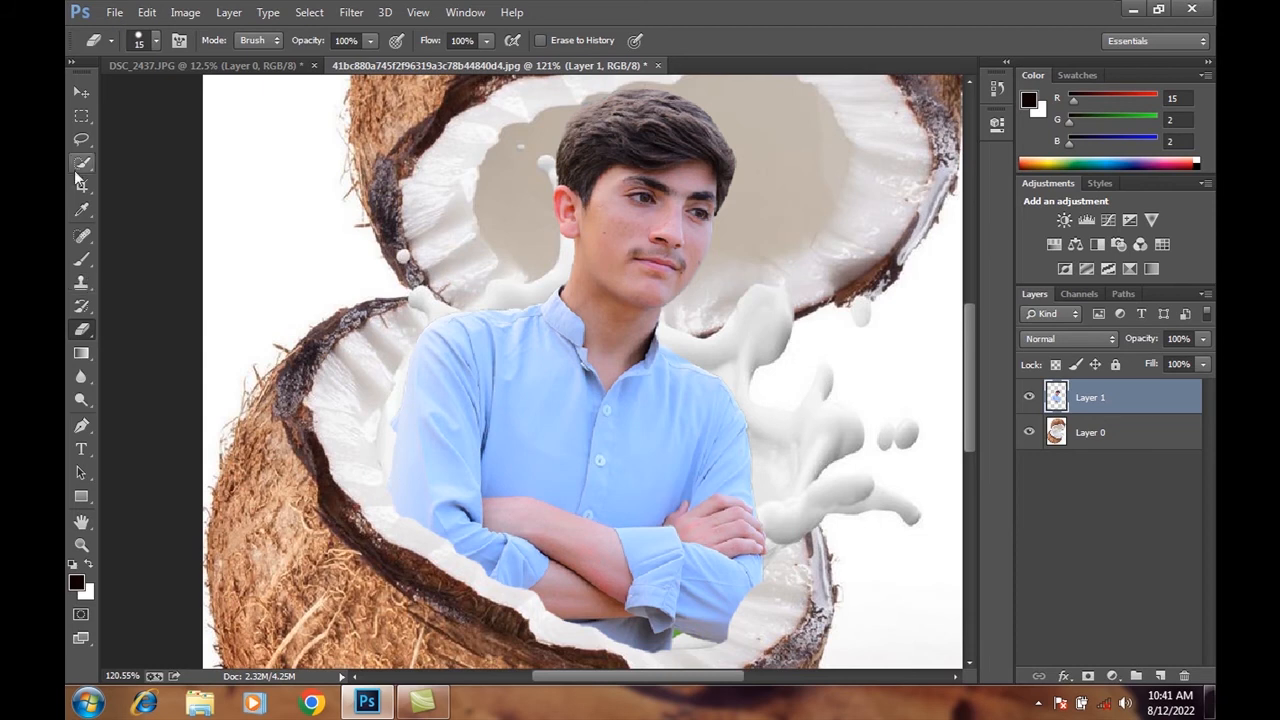
left_click(82, 210)
left_click(784, 328)
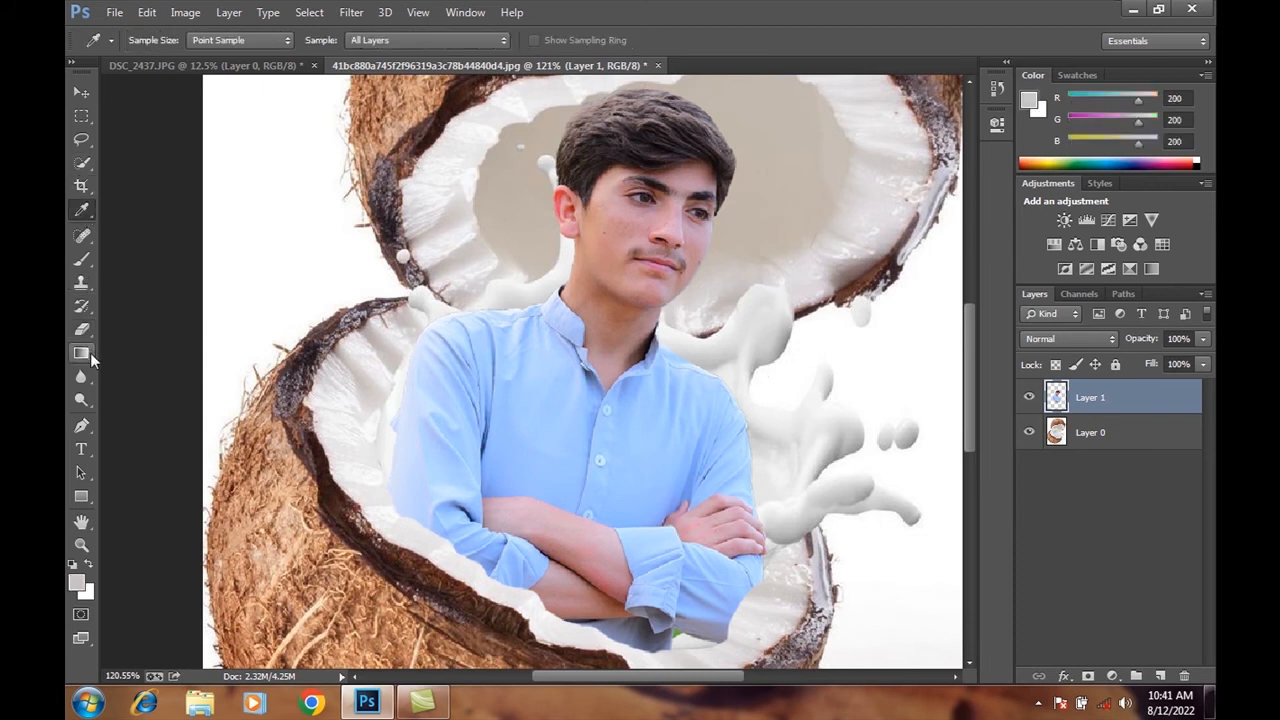
left_click(82, 259)
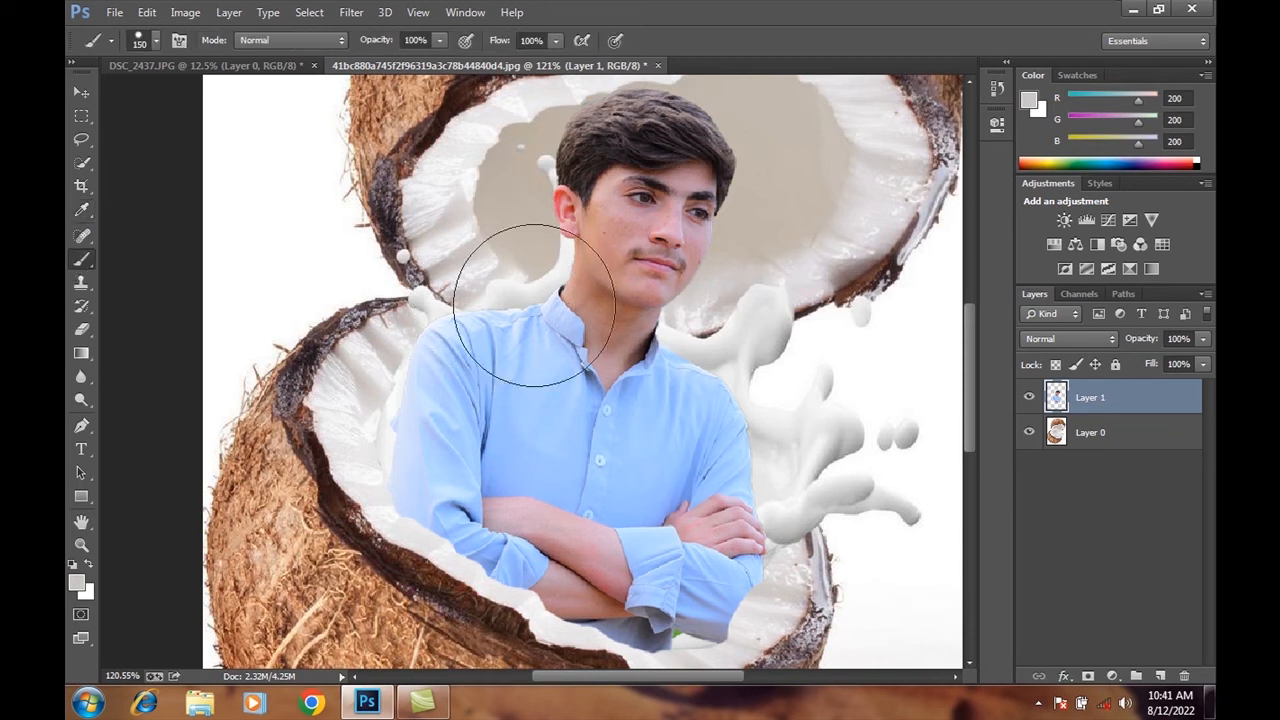
key("bracketleft")
key("bracketleft")
key("bracketleft")
key("bracketleft")
key("bracketleft")
key("bracketleft")
key("bracketleft")
key("bracketleft")
key("bracketleft")
key("bracketleft")
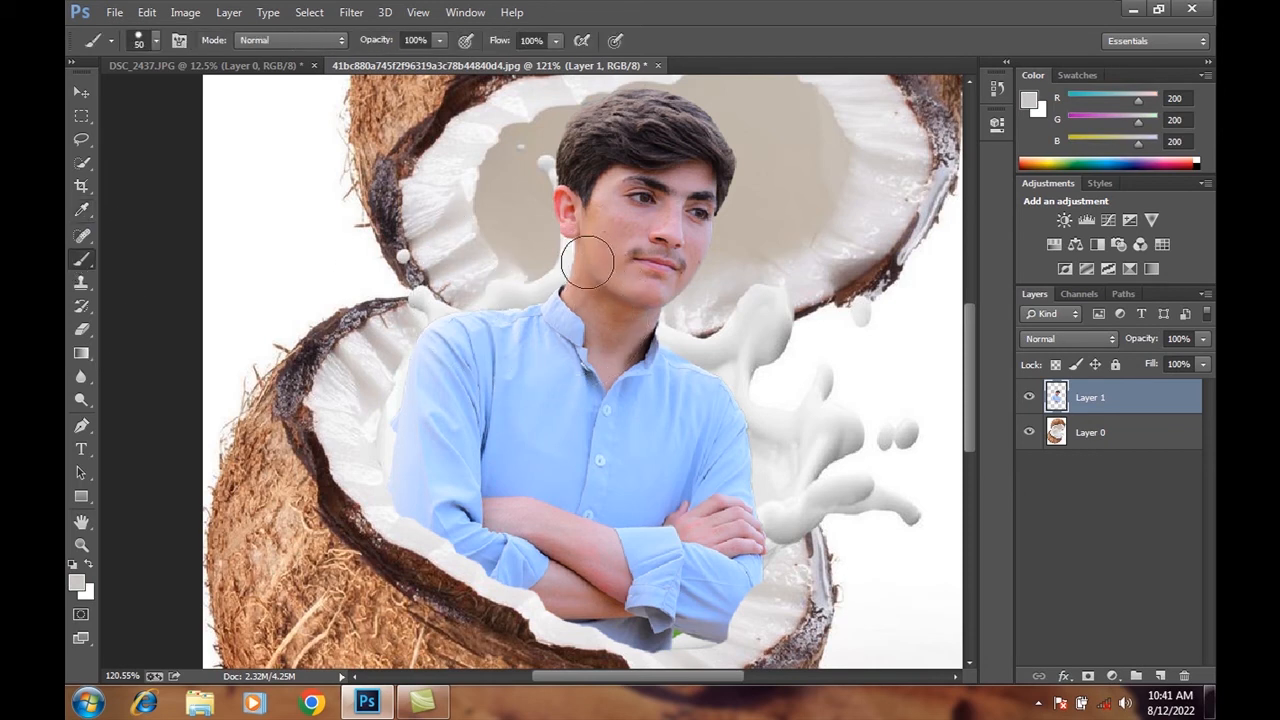
key("bracketleft")
Sample the lighter milk tone RGB 221, 221, 221 from the splash beside the shoulder as the Brush colour
left_click(82, 209)
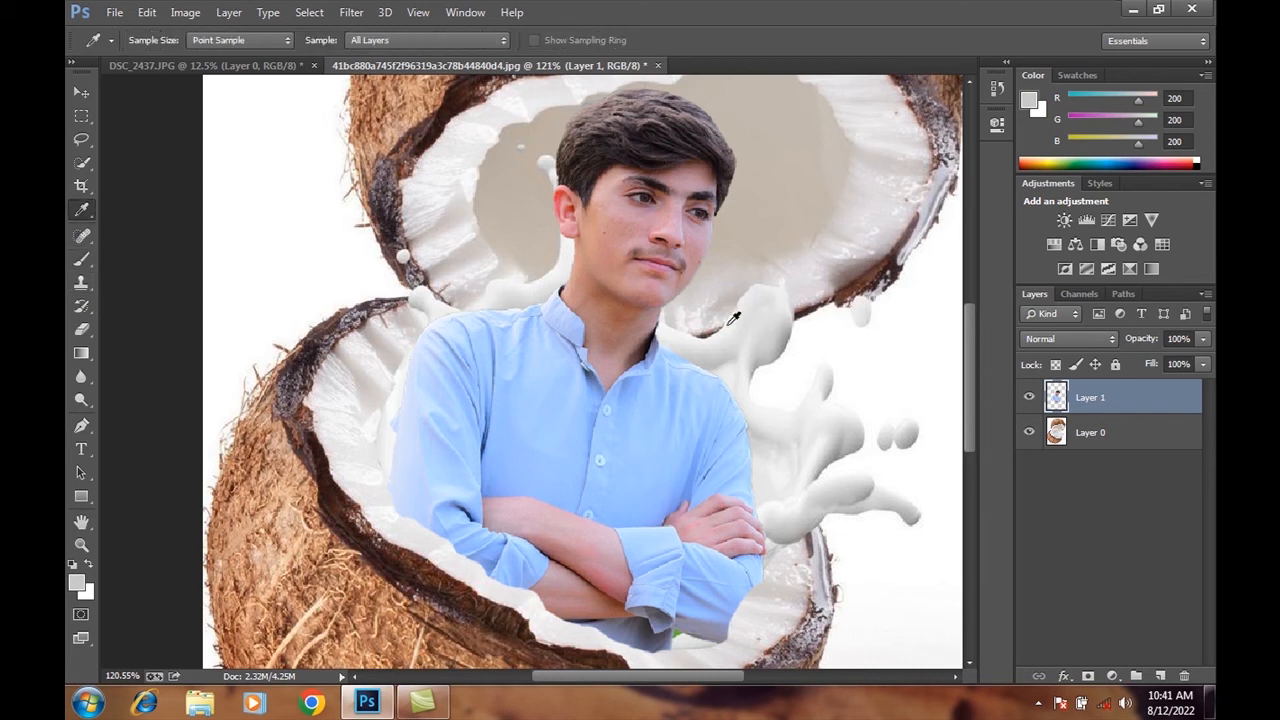
left_click(756, 337)
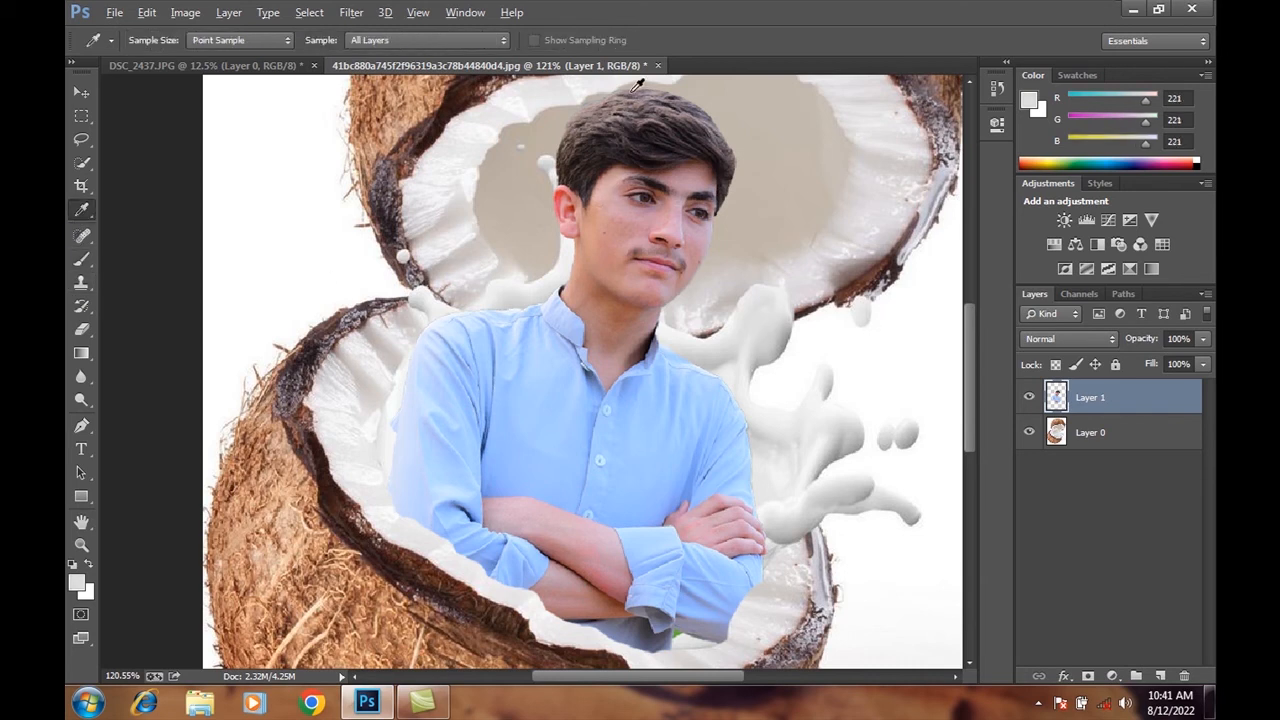
scroll(636, 86, "up", 3)
key("b")
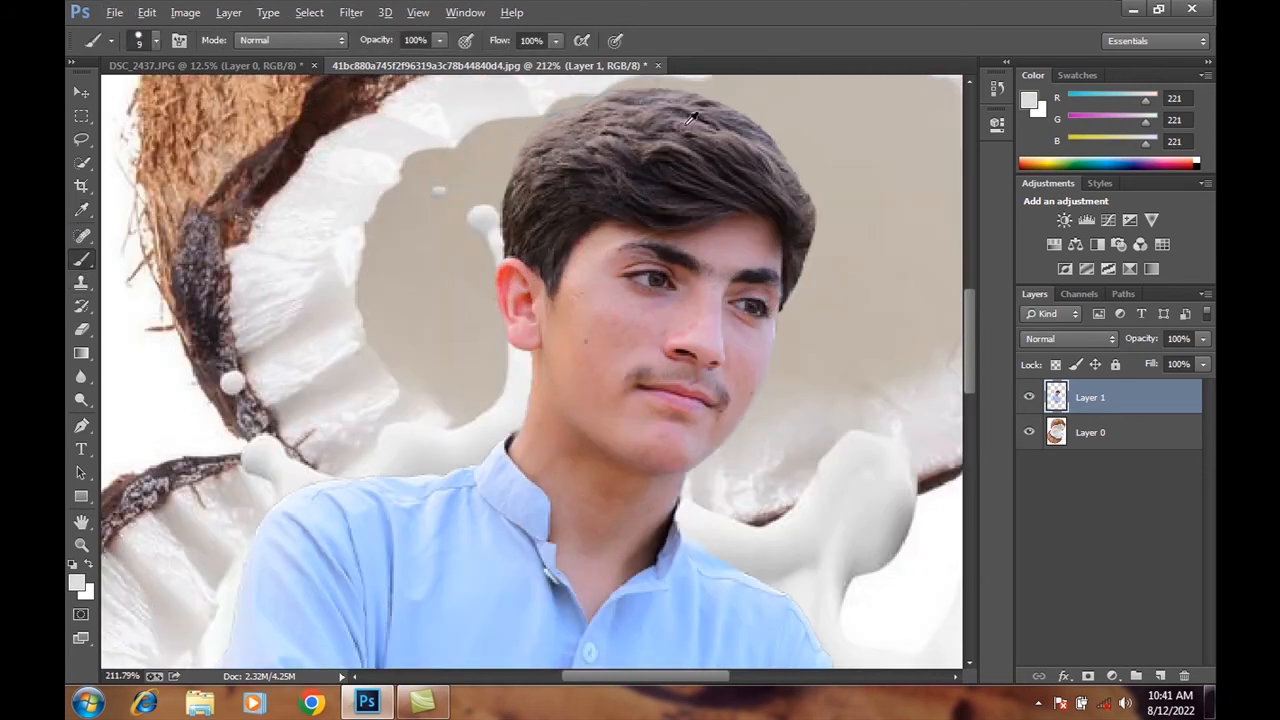
Paint a tapered milk drop on the man's hair above the visible ear, reducing the brush from 8 to 4 px
scroll(698, 129, "up", 3)
key("bracketleft")
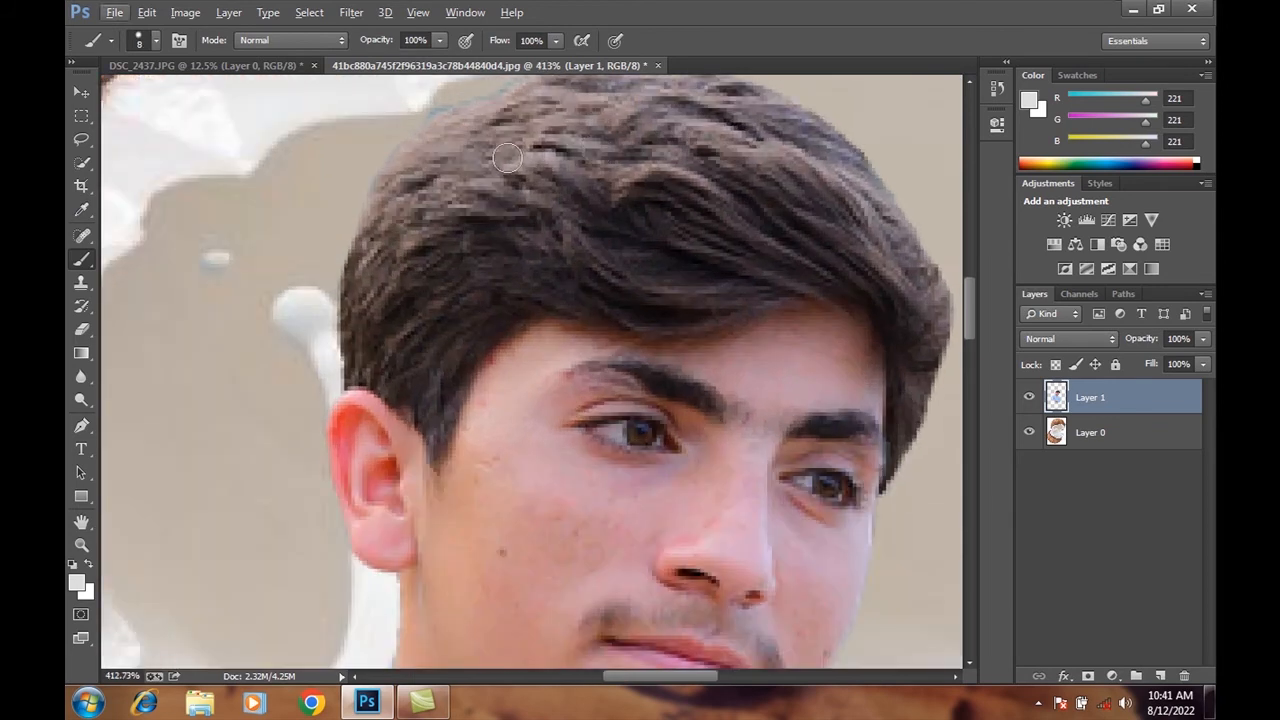
left_click(476, 181)
key("bracketleft")
left_click(476, 176)
left_click(477, 171)
key("bracketleft")
left_click(479, 164)
key("bracketleft")
left_click(482, 156)
scroll(653, 319, "down", 5)
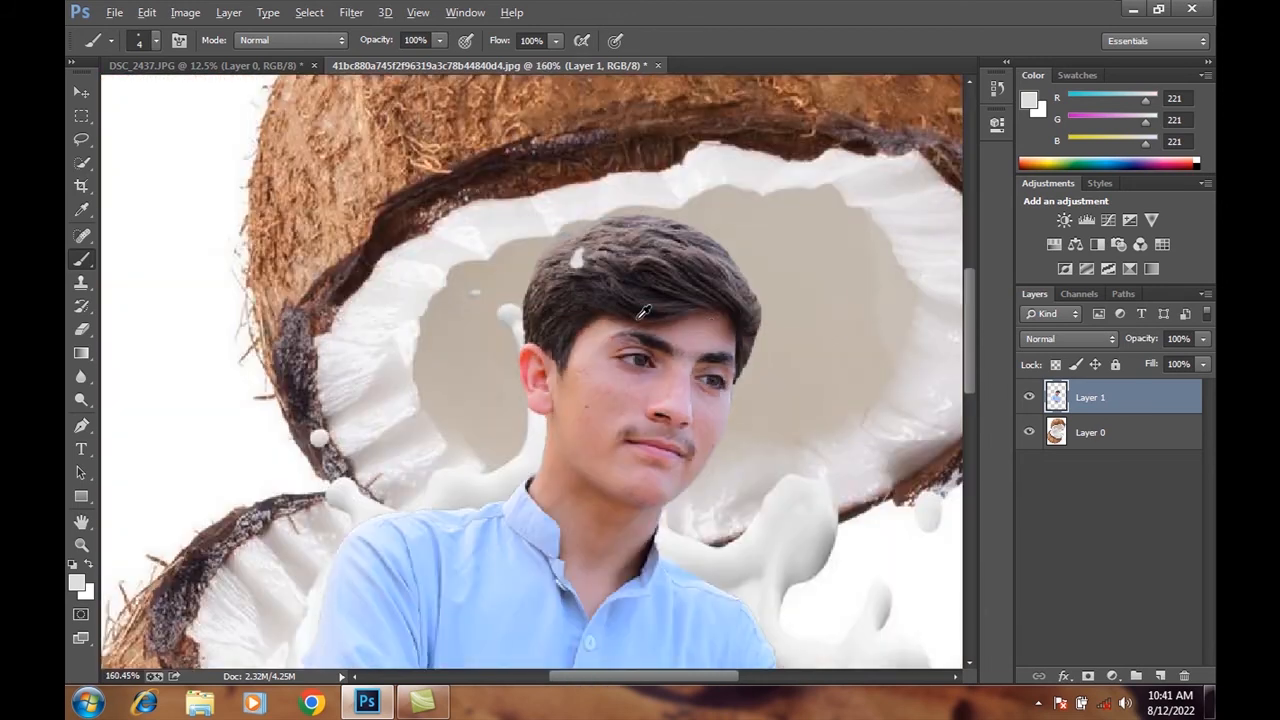
Paint a second, smaller milk drop on the hair farther from the visible ear with the 4 px brush
scroll(761, 264, "up", 2)
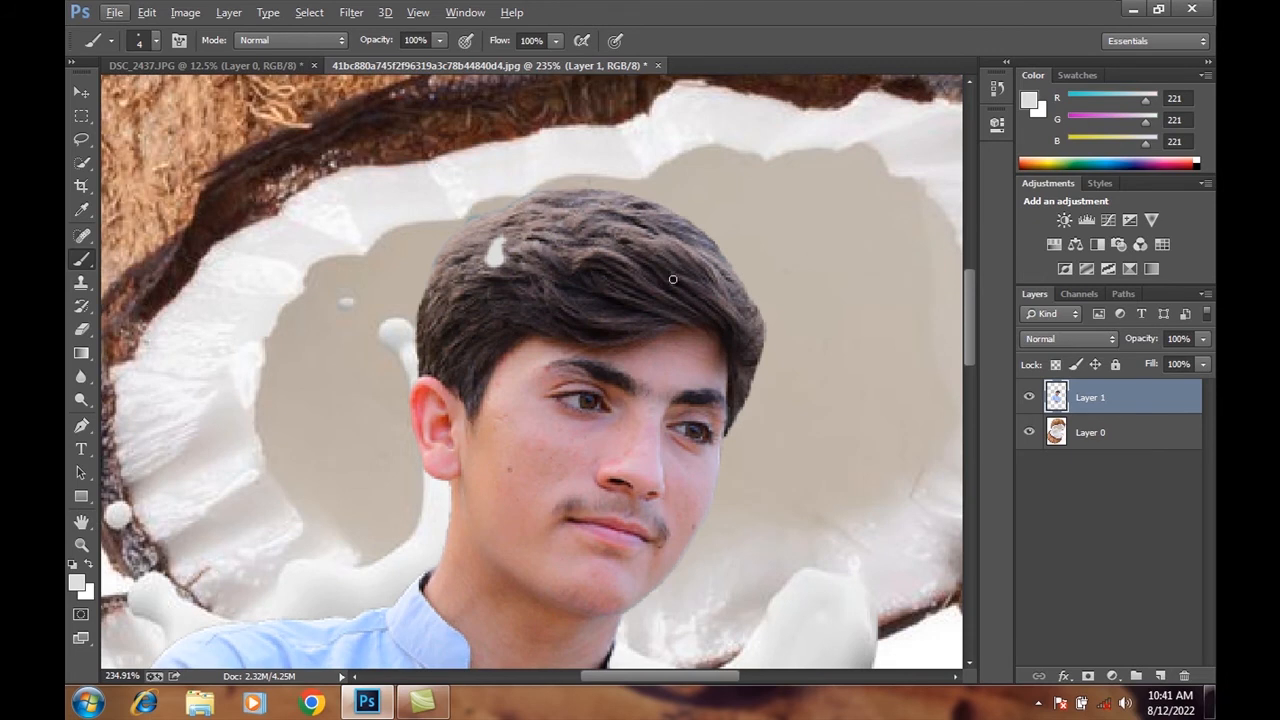
scroll(673, 279, "up", 3)
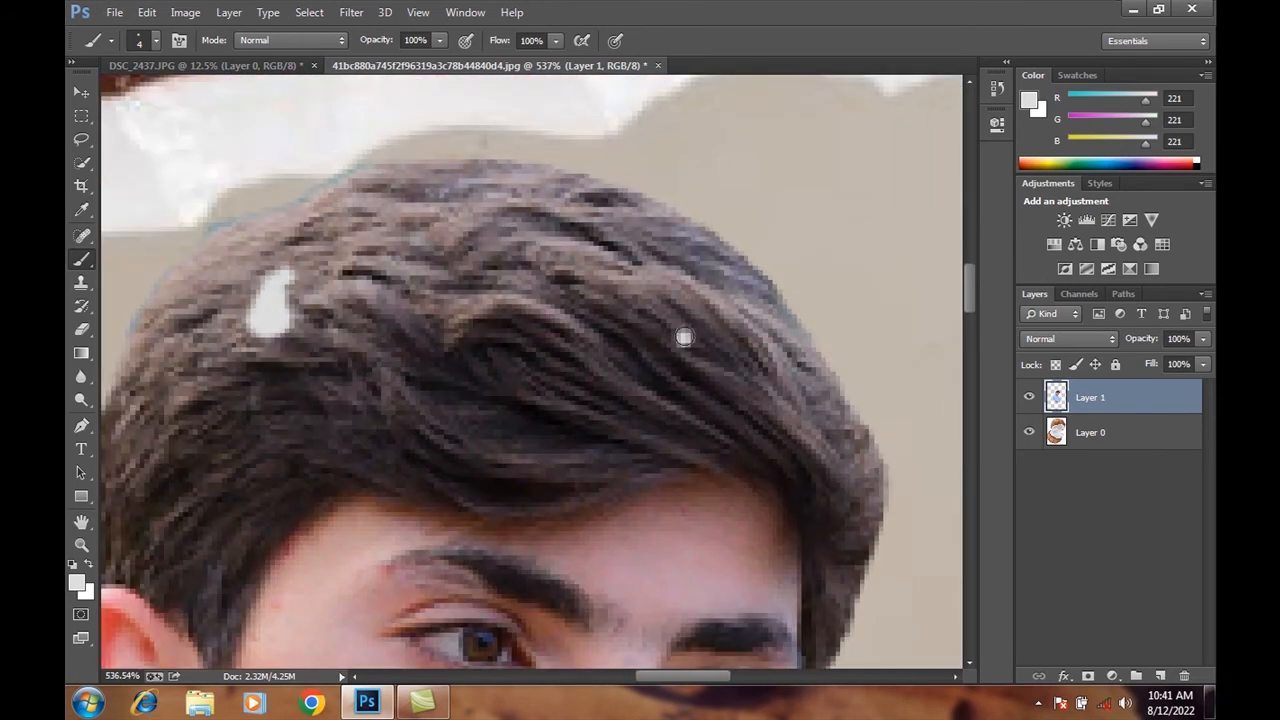
left_click_drag(684, 338, 688, 315)
scroll(693, 338, "down", 8)
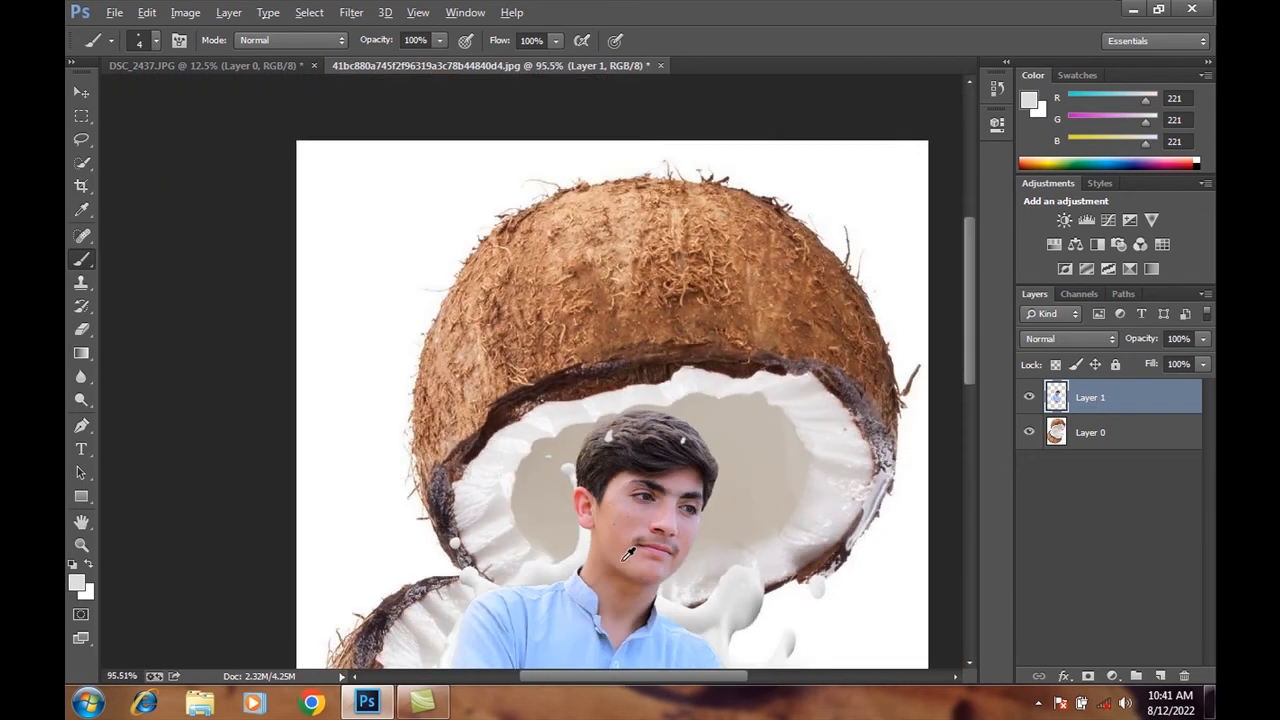
scroll(626, 567, "down", 1)
Paint a milk drop on the chest of the blue shirt, between the sleeve and the button placket, with a 5 px brush
scroll(590, 453, "up", 6)
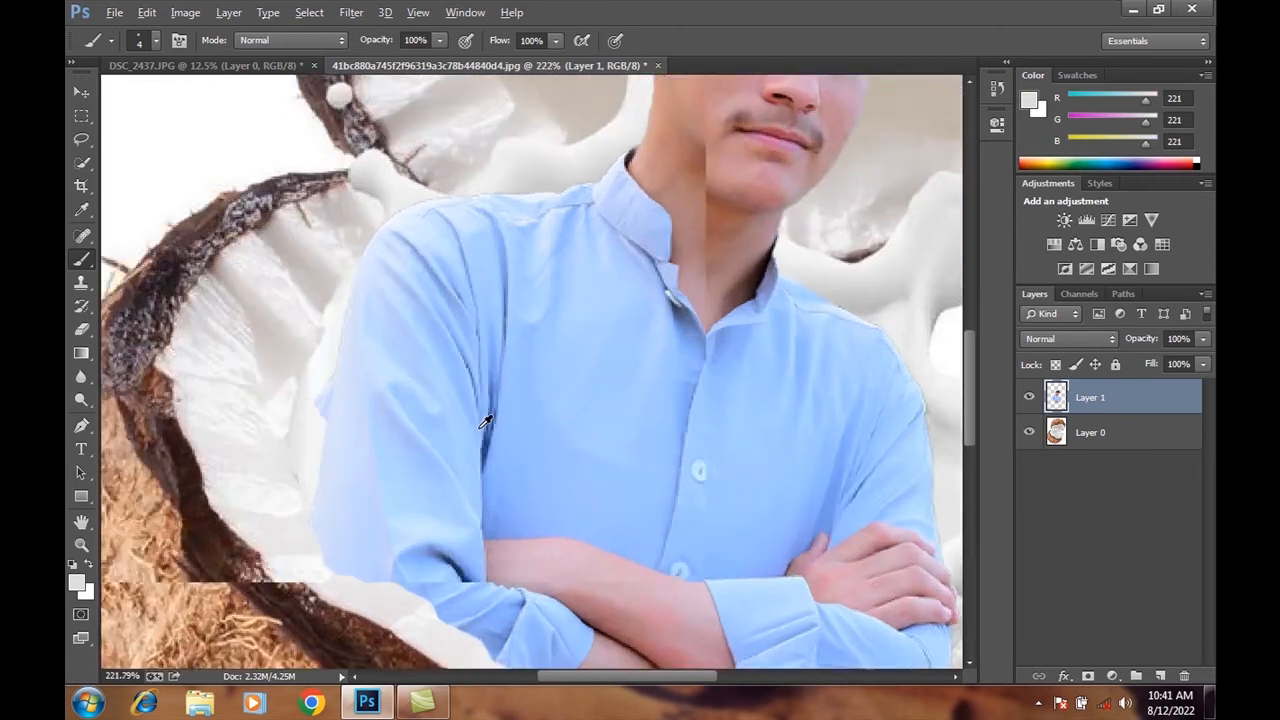
scroll(590, 453, "up", 3)
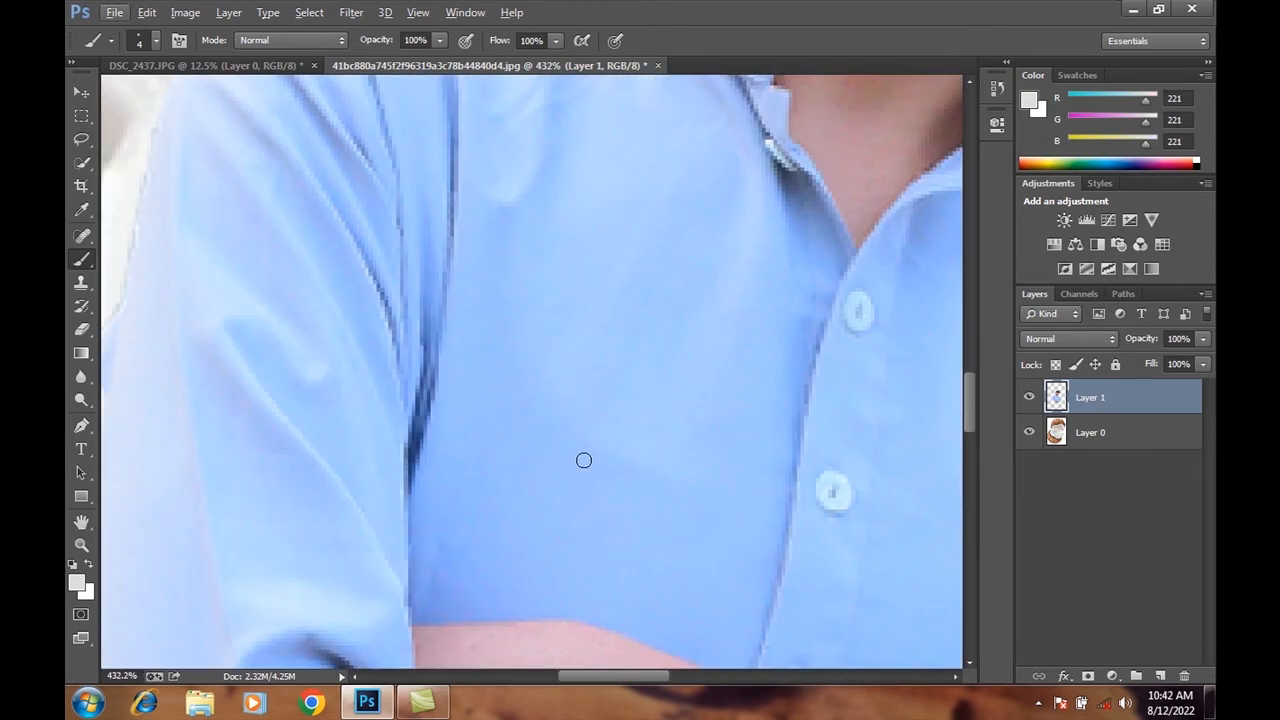
key("bracketright")
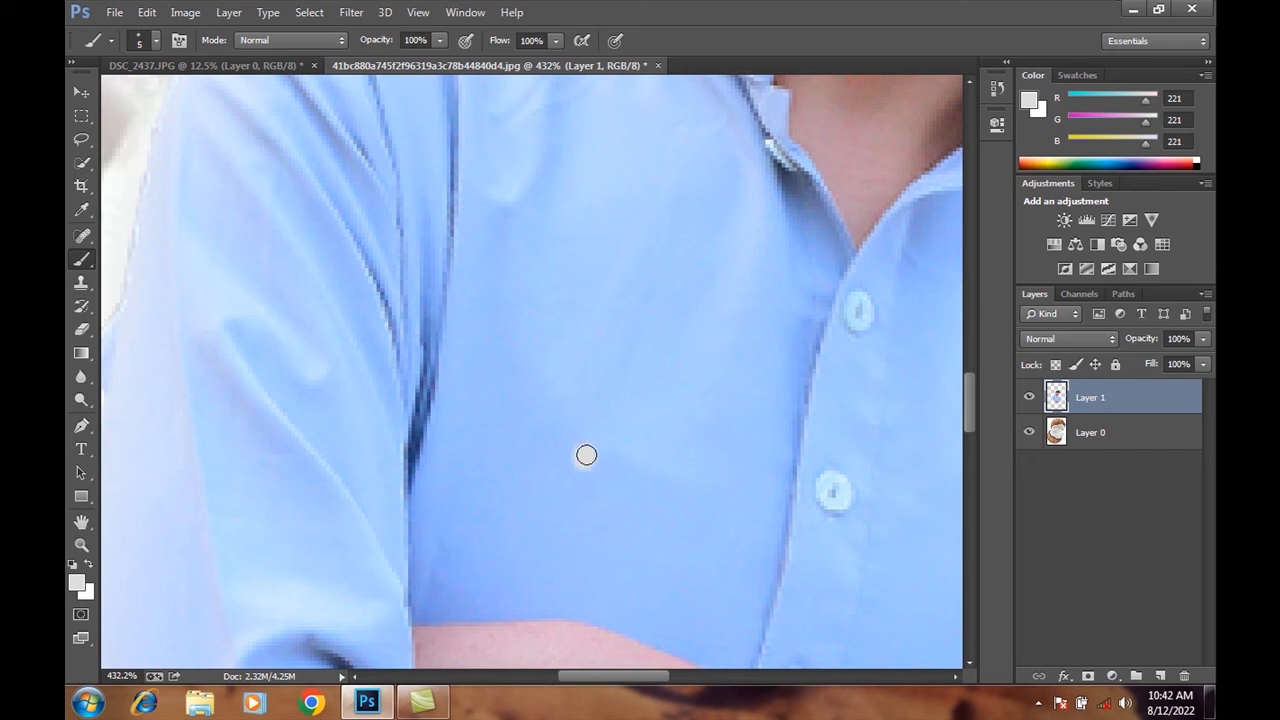
left_click_drag(593, 449, 598, 434)
scroll(685, 511, "down", 5)
Paint a milk drop on the upper shirt sleeve beside the coconut flesh, starting with an 8 px brush and tapering to 7 px
scroll(667, 491, "up", 5)
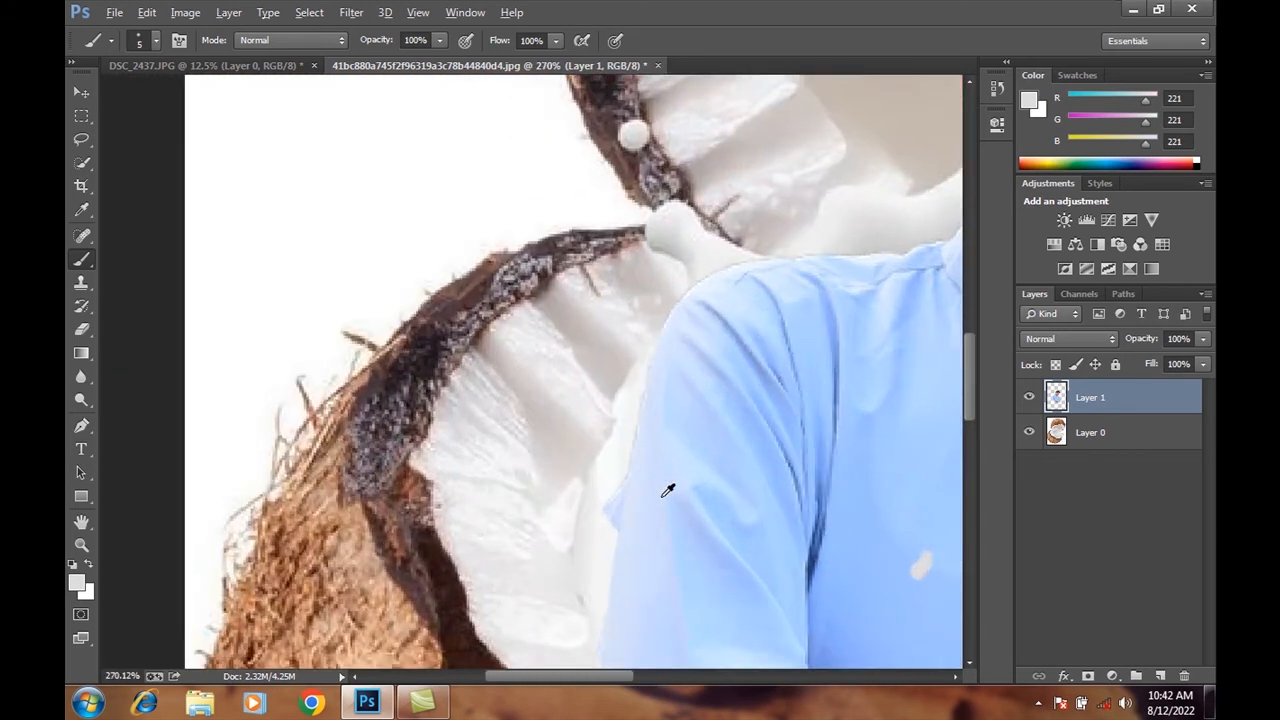
key("alt")
key("]")
key("]")
key("]")
left_click(710, 488)
key("alt")
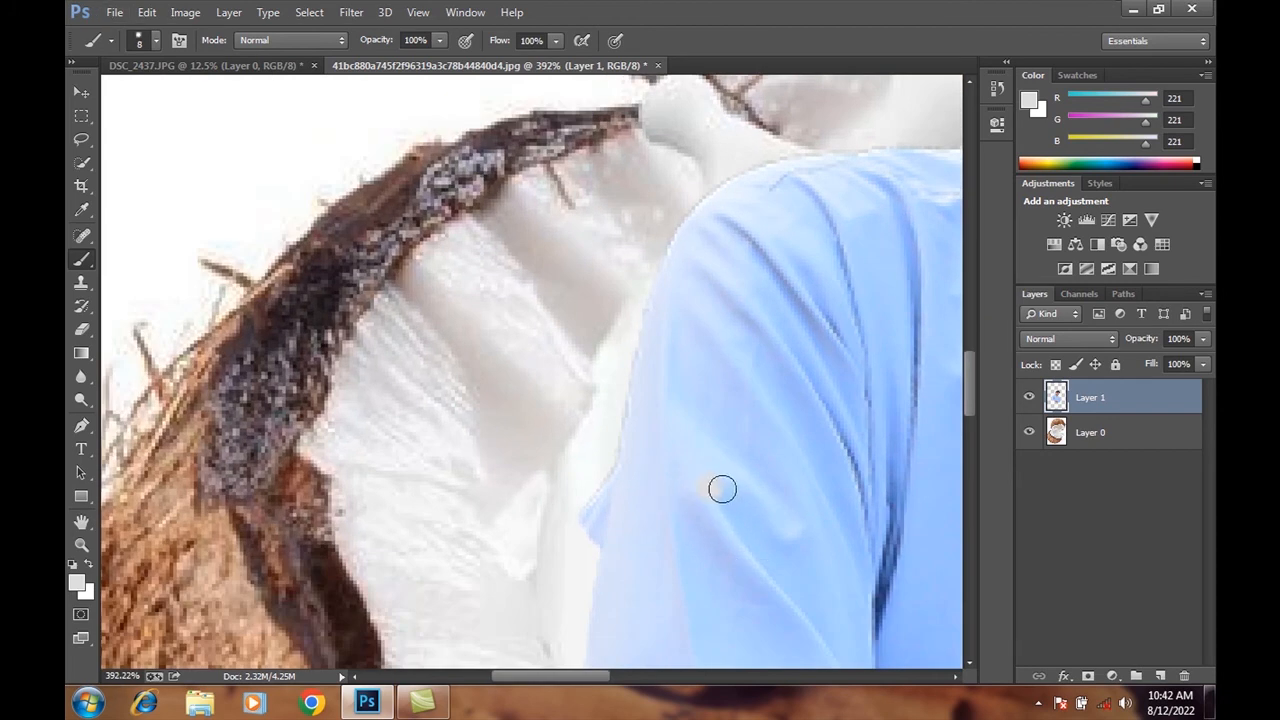
left_click_drag(713, 478, 720, 467)
scroll(724, 518, "down", 10)
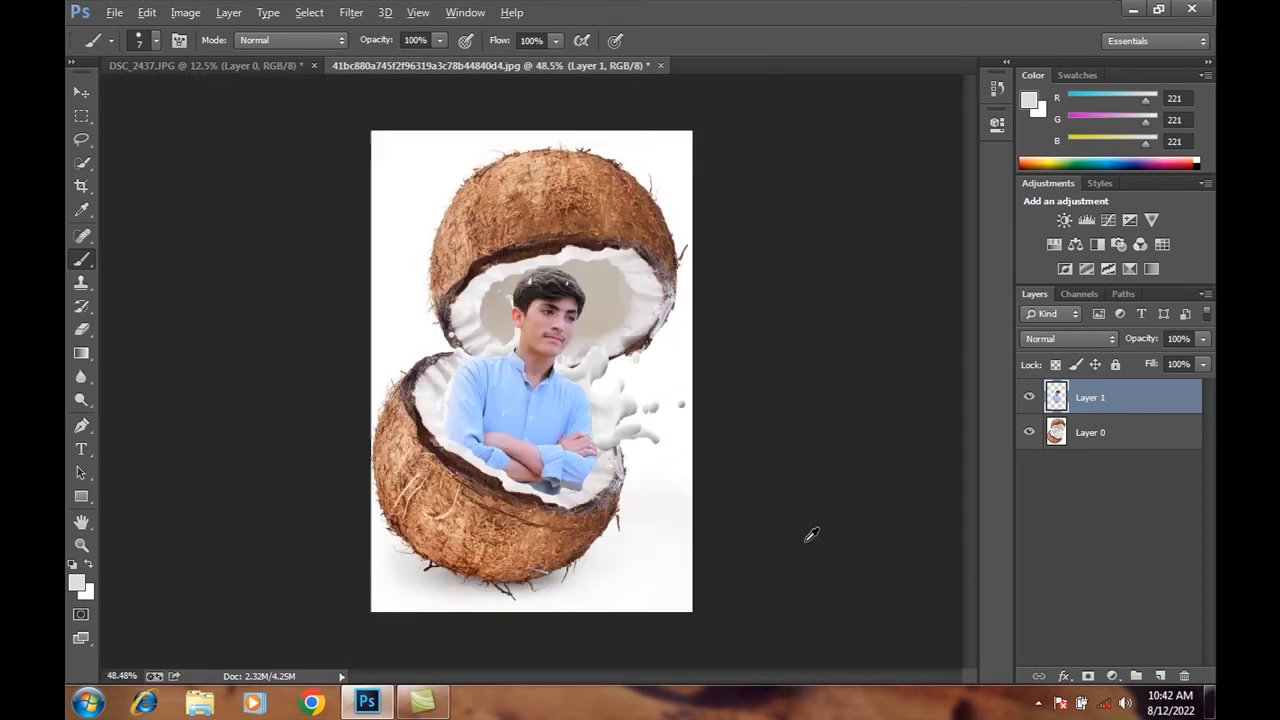
Paint a milk drop on the man's cheek, starting with a 7 px brush and extending it with a 3 px brush
scroll(573, 427, "up", 4)
scroll(573, 427, "up", 2)
scroll(480, 133, "up", 1)
left_click(472, 120)
scroll(490, 122, "up", 2)
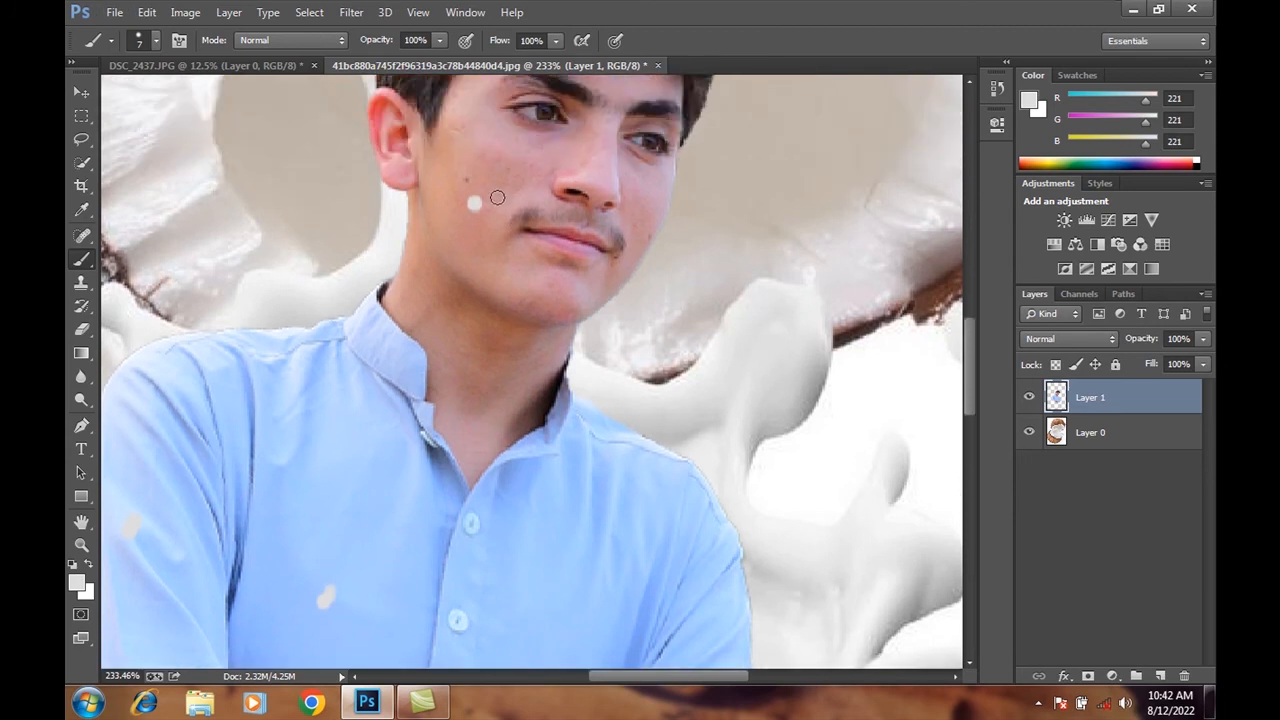
scroll(497, 198, "up", 5)
key("bracketleft")
key("bracketleft")
key("bracketleft")
key("bracketleft")
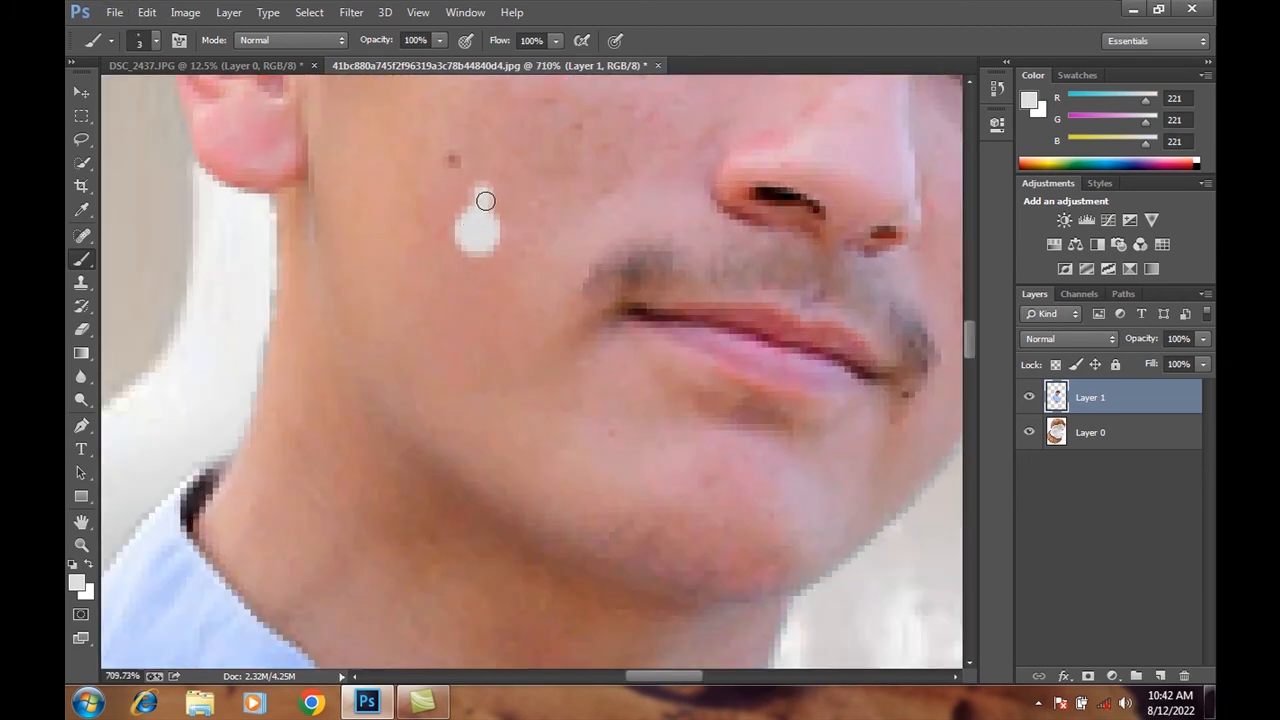
left_click_drag(500, 264, 506, 270)
scroll(508, 269, "down", 10)
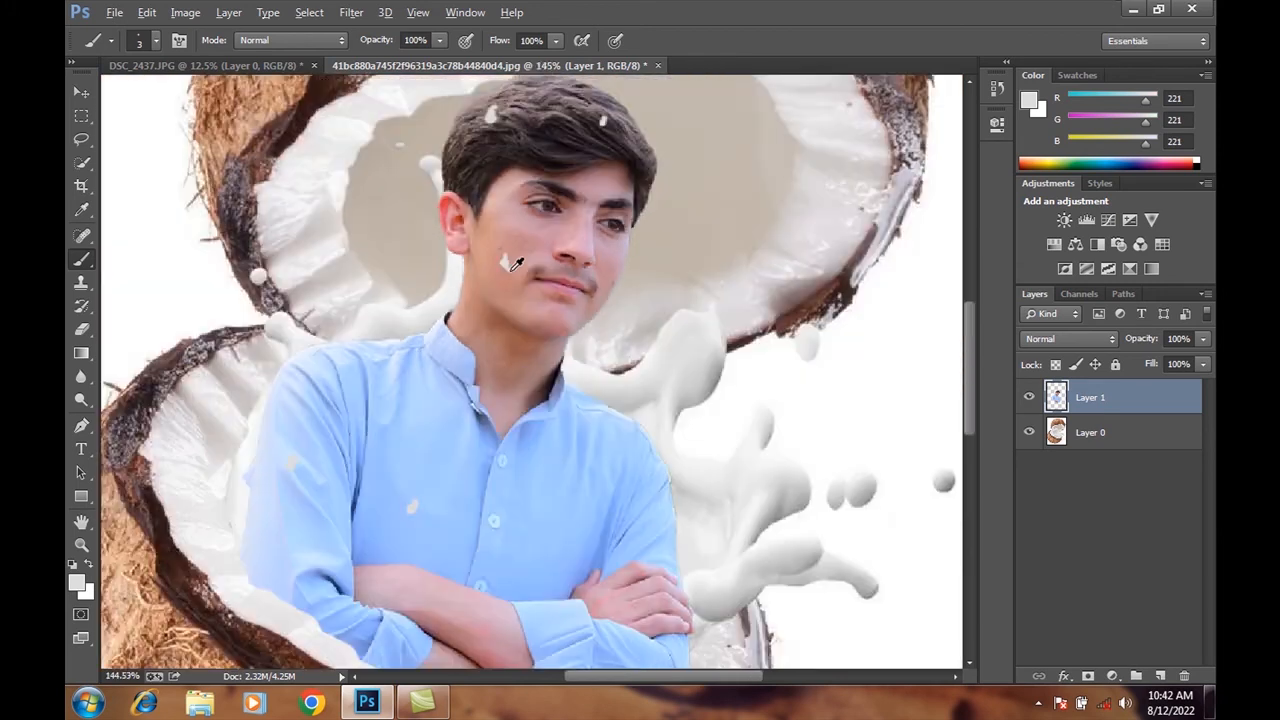
Paint a small milk drop on the shirt front above the man's visible hand with the 3 px brush
scroll(591, 390, "up", 4)
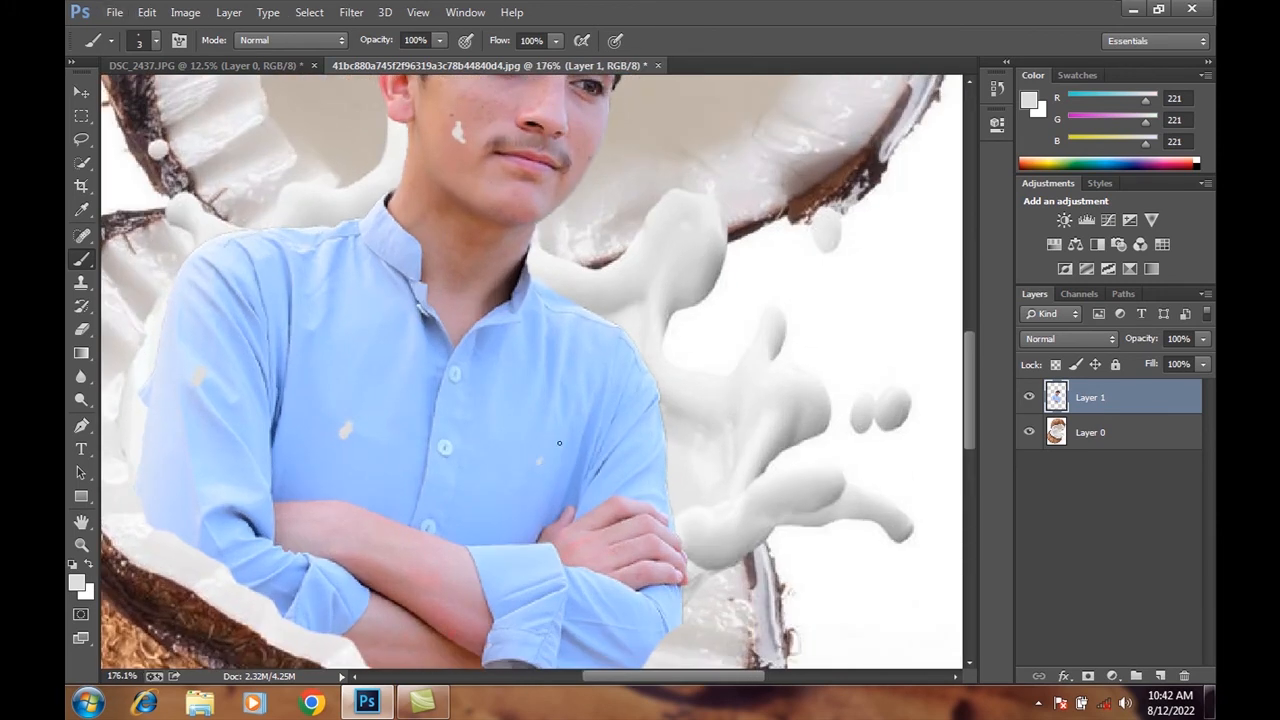
scroll(656, 440, "down", 4)
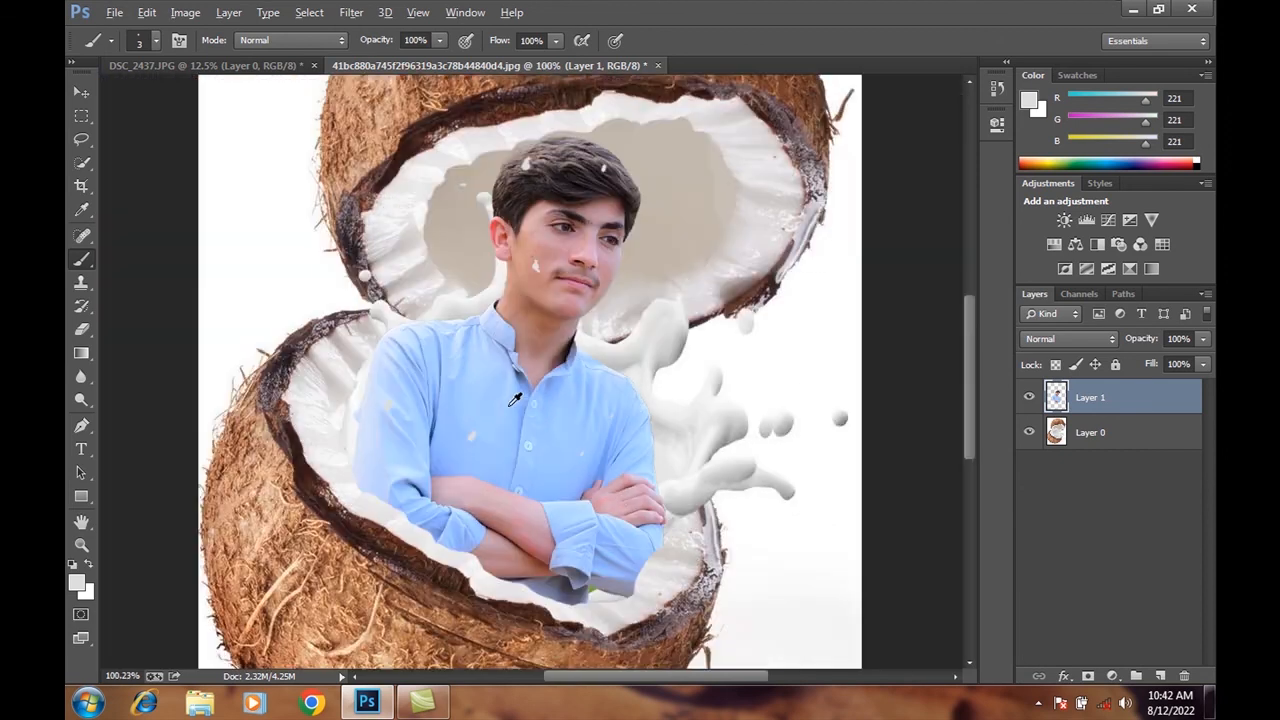
scroll(539, 408, "down", 2)
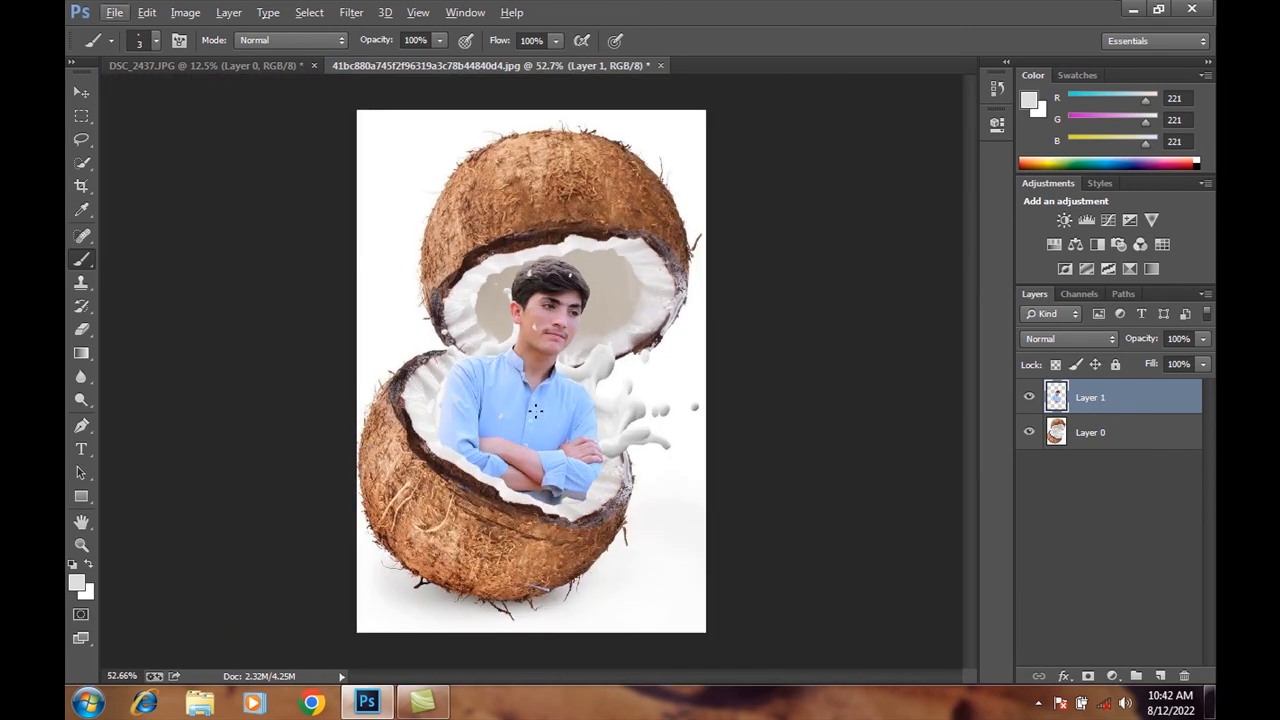
scroll(493, 392, "up", 3)
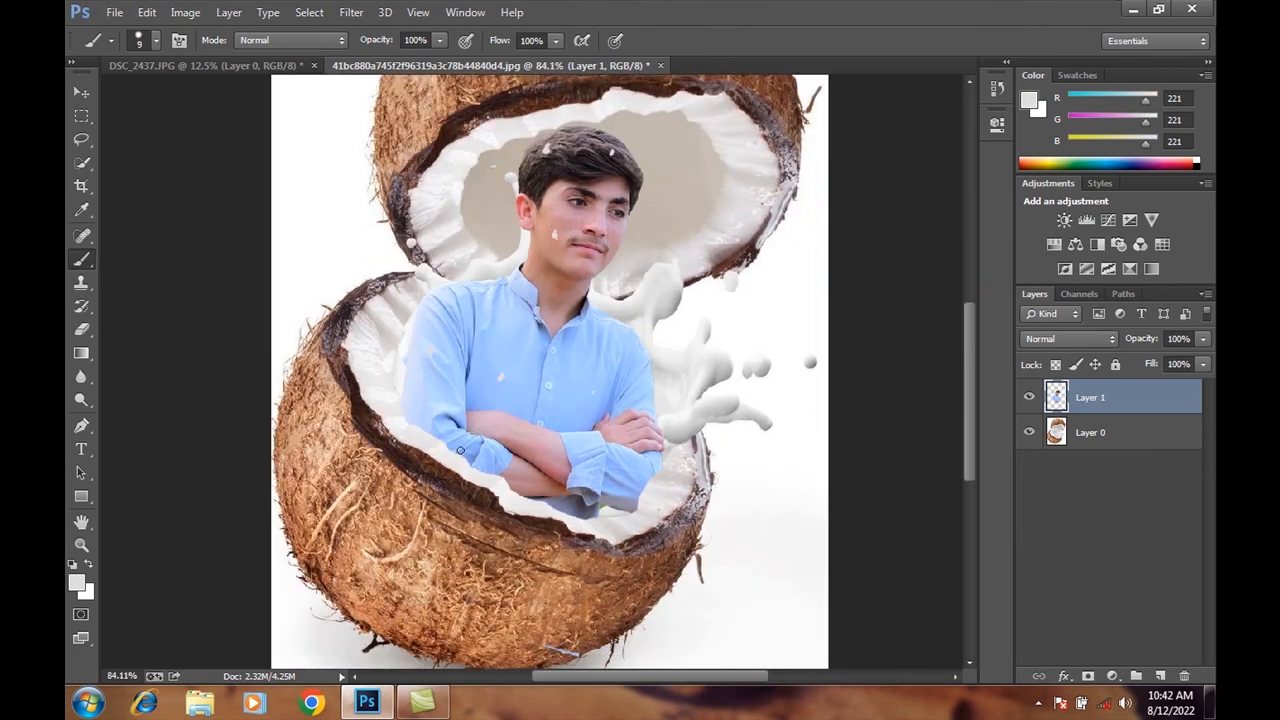
Enlarge the brush to 70 px
key("bracketright")
key("bracketright")
key("bracketright")
key("bracketright")
key("bracketright")
key("bracketright")
key("bracketright")
key("bracketright")
key("bracketright")
key("bracketright")
key("bracketright")
left_click(1202, 339)
left_click_drag(1161, 361, 1154, 364)
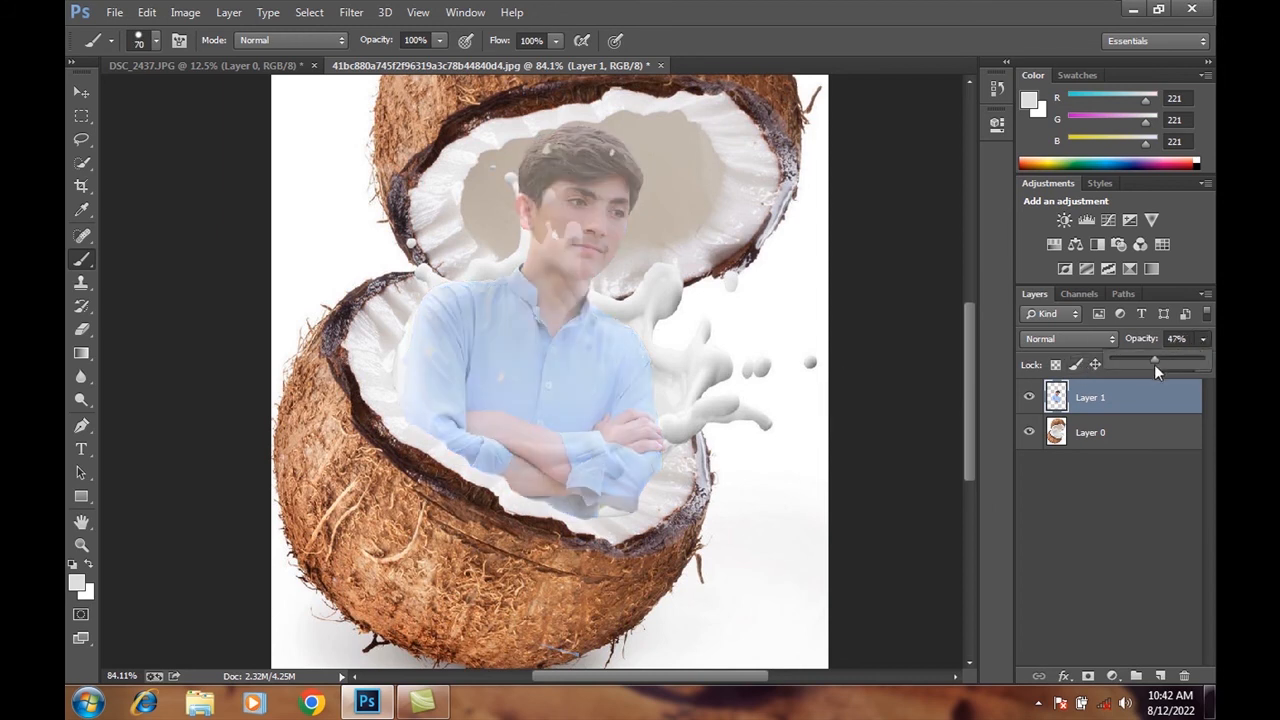
key("Escape")
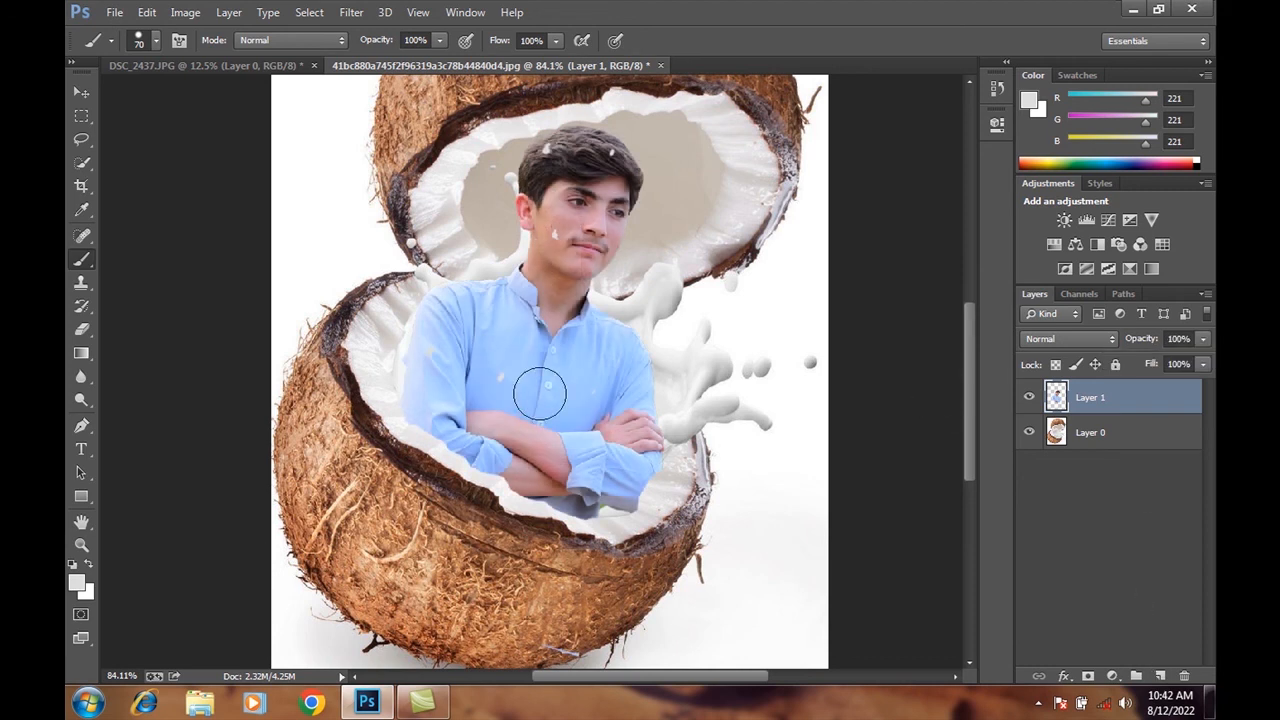
Add a new layer above the man's layer and try a hard 70 px brush stroke over his lower sleeve
left_click(1162, 675)
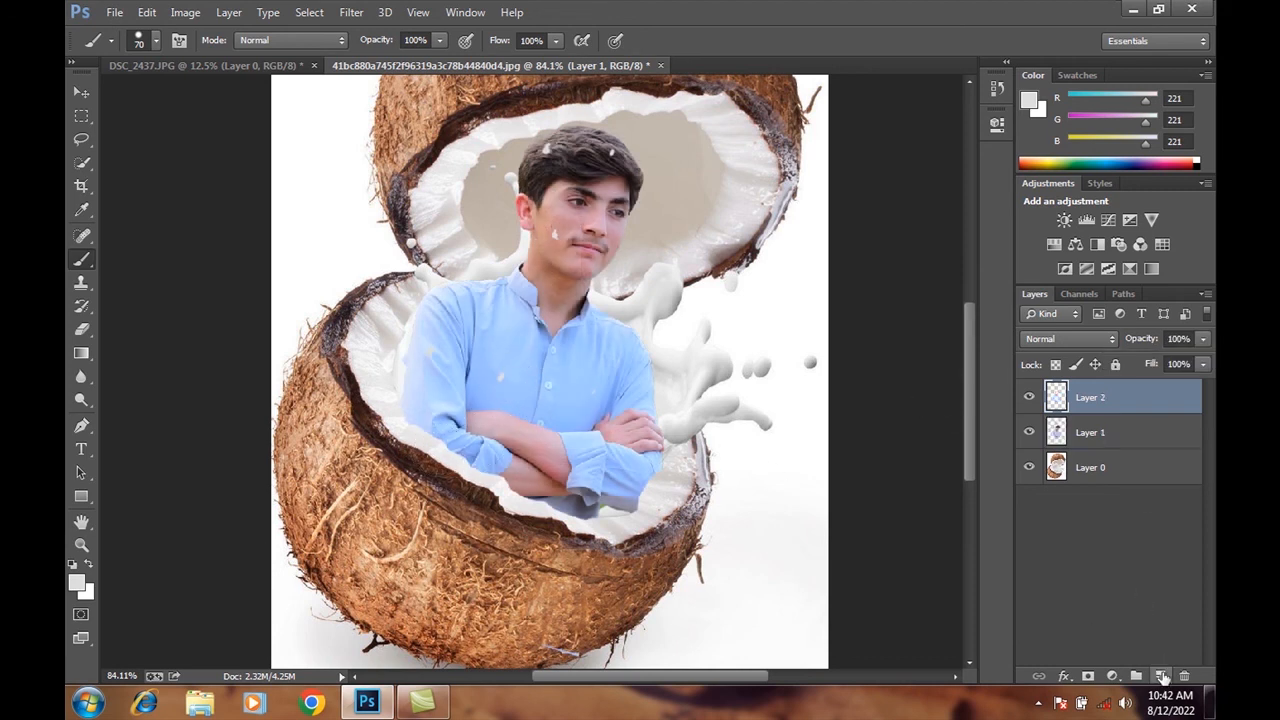
mouse_move(412, 385)
left_mouse_down()
mouse_move(509, 470)
mouse_move(511, 452)
mouse_move(437, 418)
mouse_move(505, 462)
left_mouse_up()
key("ctrl+alt+z")
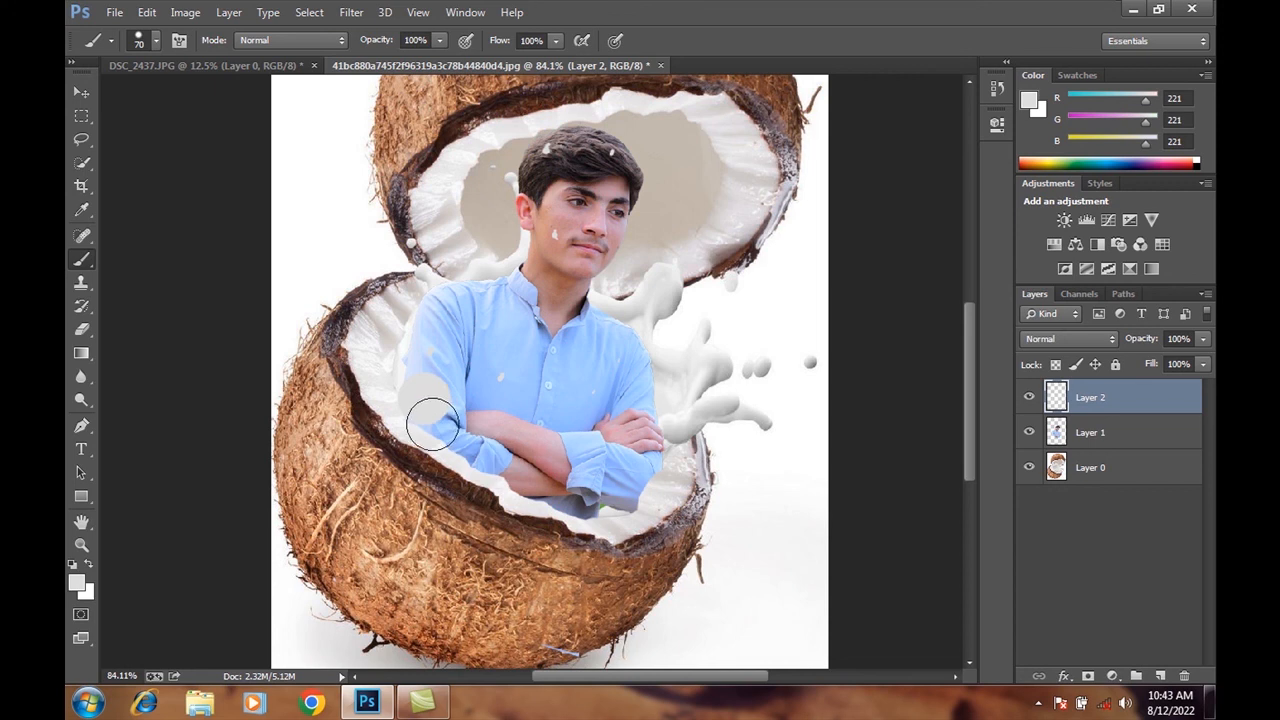
key("ctrl+alt+z")
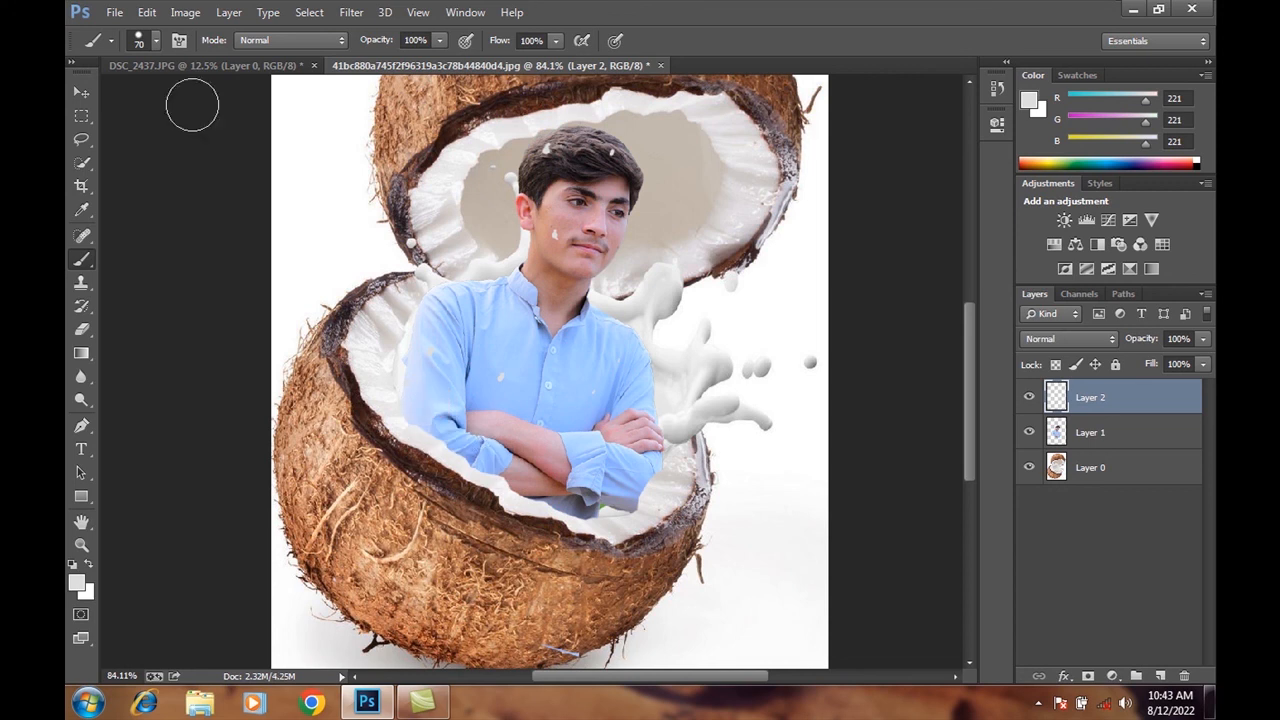
Choose a soft round 70 px brush with 0% hardness and paint a milky haze over the folded arms and lower shirt
left_click(156, 42)
left_click(156, 42)
left_click(155, 42)
left_click(104, 176)
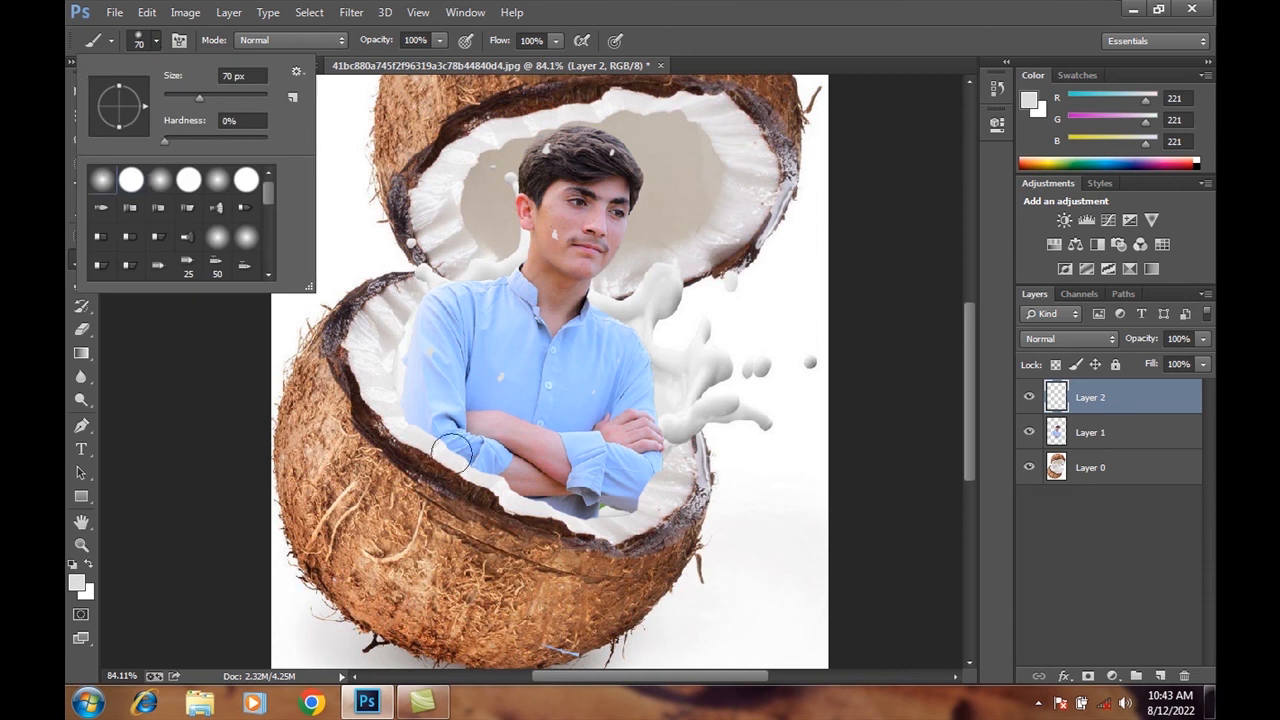
mouse_move(437, 437)
left_mouse_down()
mouse_move(433, 403)
mouse_move(426, 433)
mouse_move(447, 434)
mouse_move(463, 459)
mouse_move(501, 464)
mouse_move(505, 433)
mouse_move(526, 483)
mouse_move(565, 500)
mouse_move(595, 482)
mouse_move(603, 506)
mouse_move(573, 490)
mouse_move(635, 487)
mouse_move(654, 460)
mouse_move(647, 501)
mouse_move(611, 506)
mouse_move(624, 503)
mouse_move(530, 462)
left_mouse_up()
Lower the opacity of the milky haze layer to 53%
left_click(1205, 365)
left_click(1205, 340)
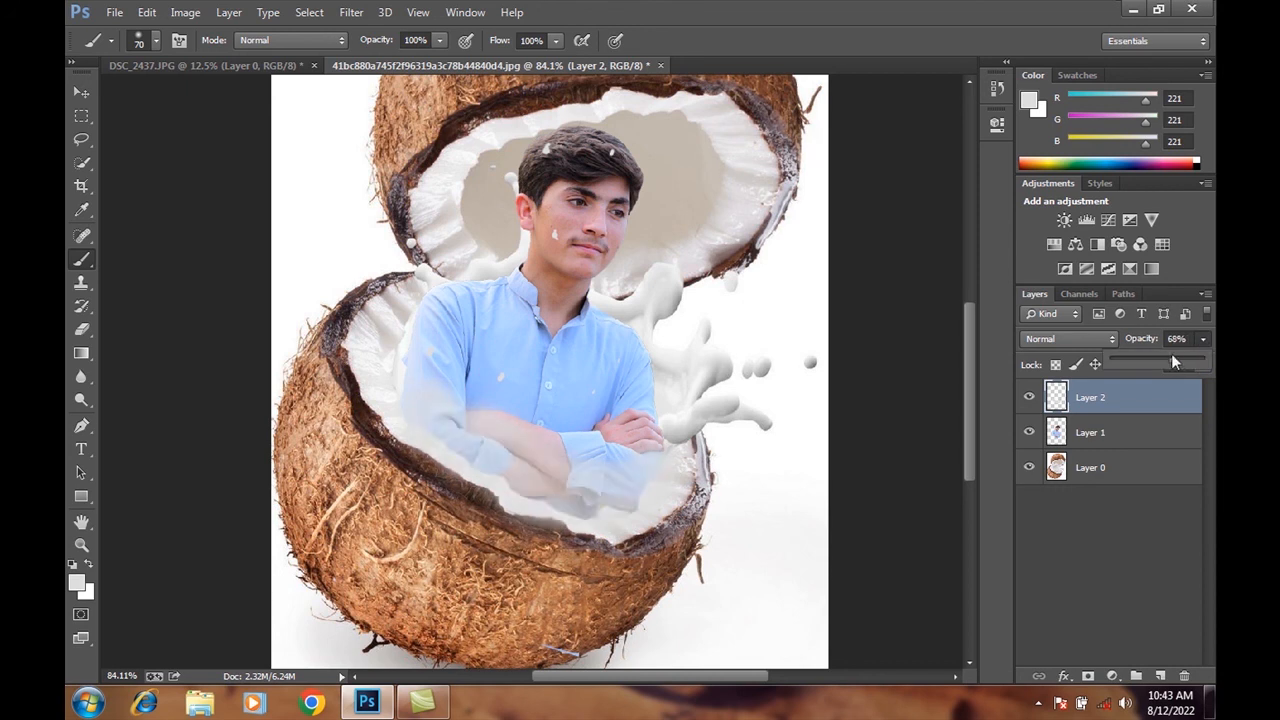
left_click_drag(1168, 357, 1160, 361)
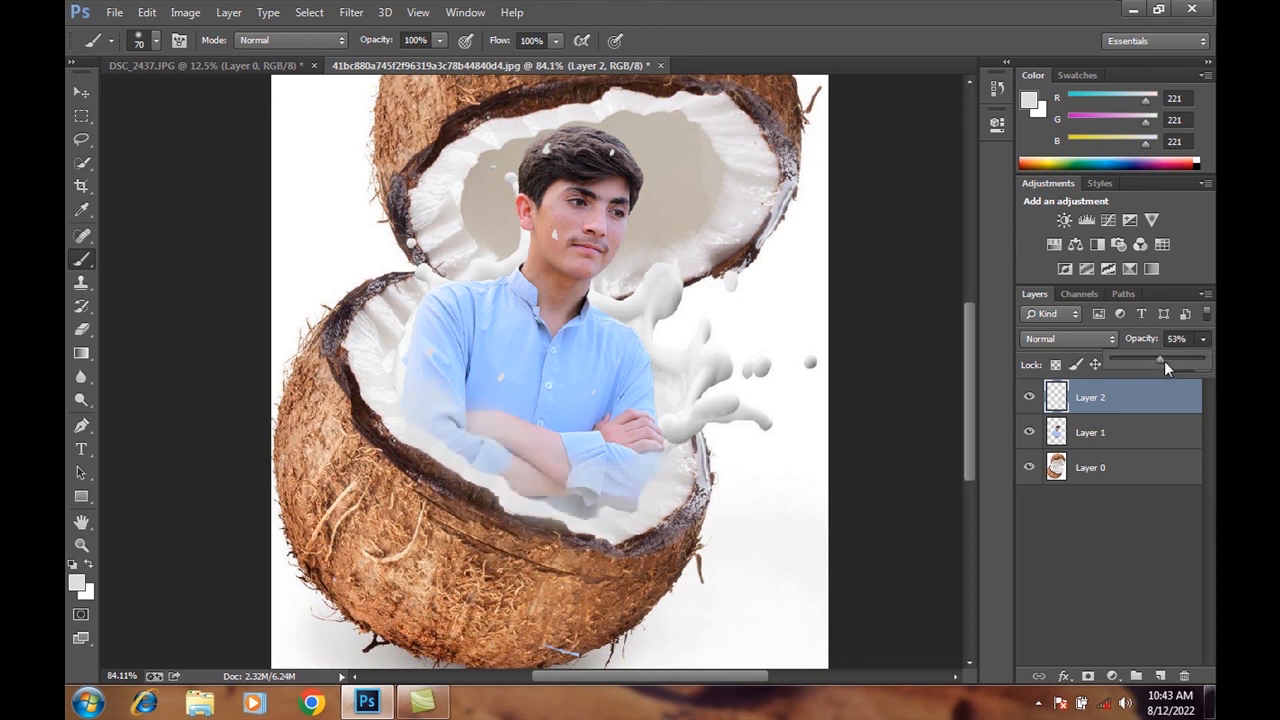
left_click(509, 380)
Enlarge the soft brush to 90 px and extend the milky haze over the sleeve and chest of the shirt
key("bracketright")
key("bracketright")
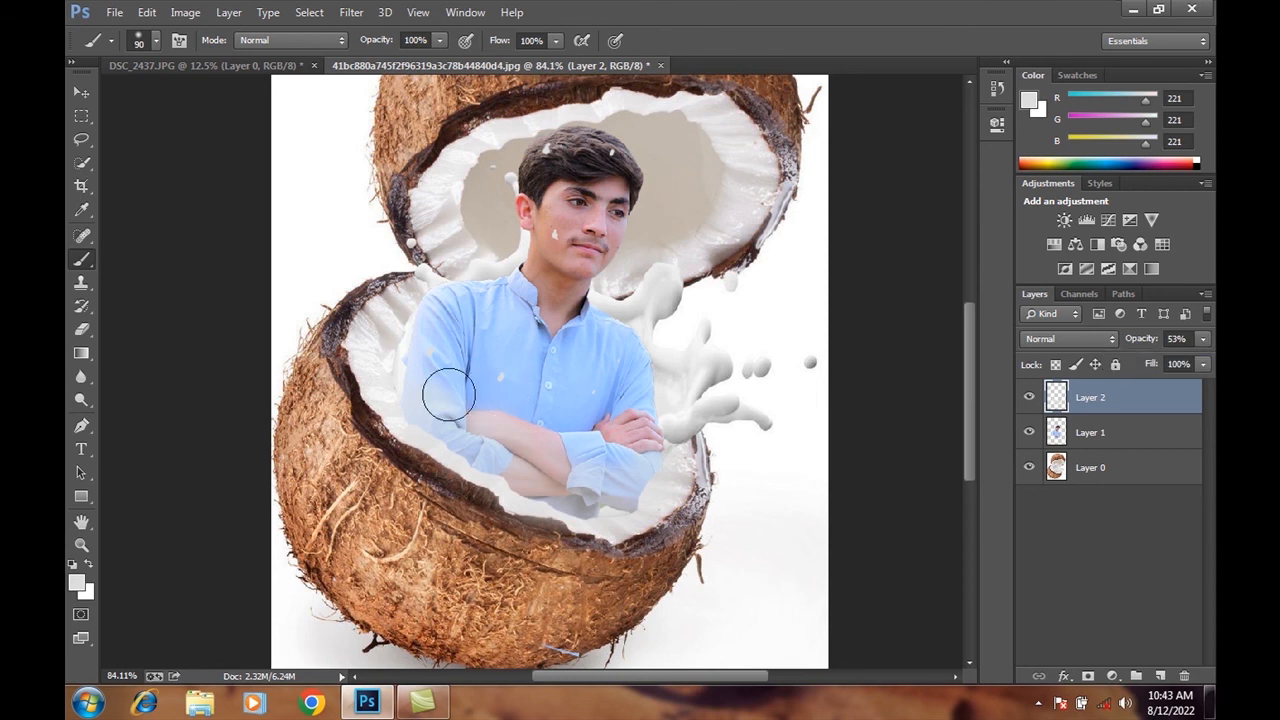
mouse_move(455, 380)
left_mouse_down()
mouse_move(470, 344)
mouse_move(503, 396)
mouse_move(513, 339)
left_mouse_up()
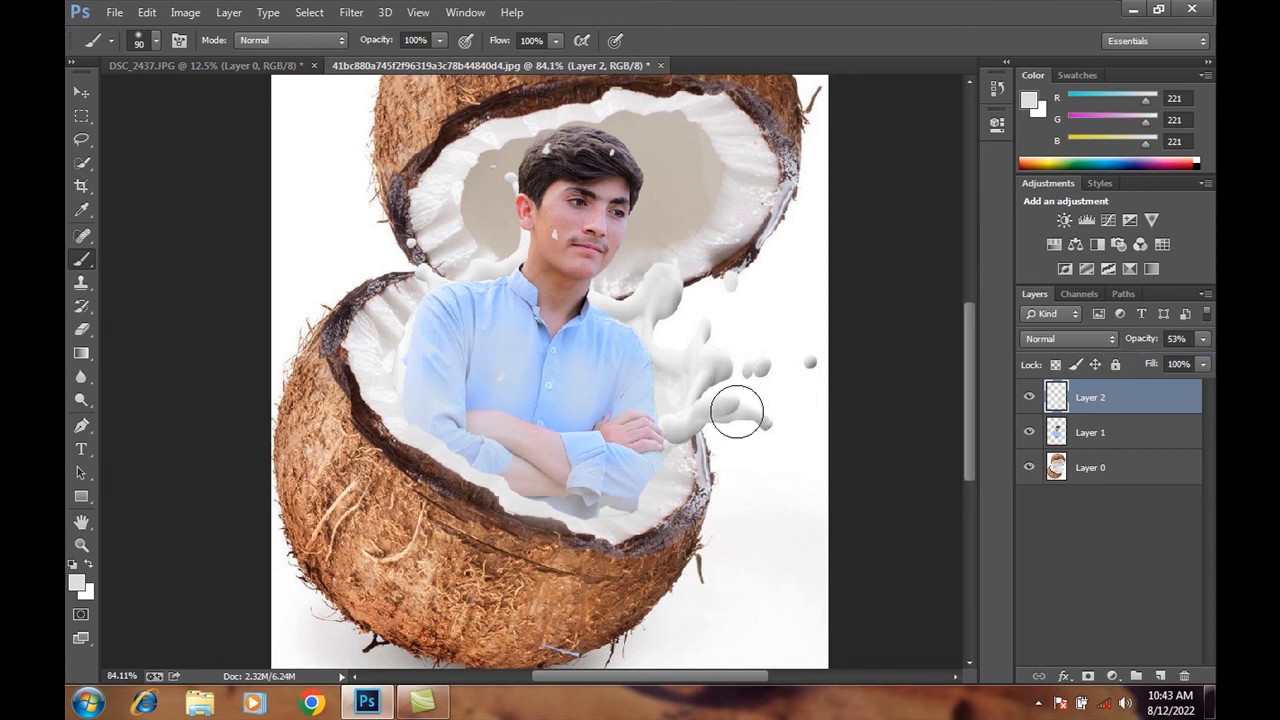
Check the coconut composite as a whole and close up around the man
scroll(600, 318, "down", 6)
scroll(560, 364, "up", 4)
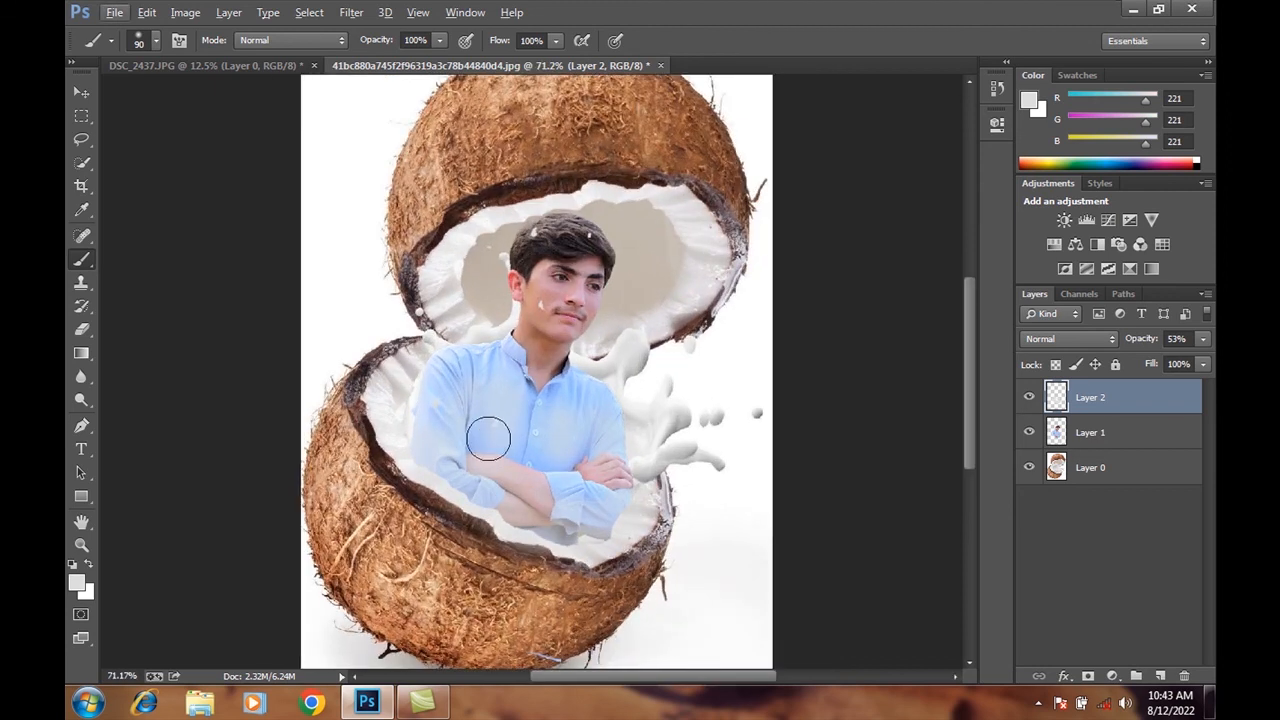
scroll(488, 440, "down", 2)
scroll(520, 445, "down", 1)
scroll(576, 440, "up", 1)
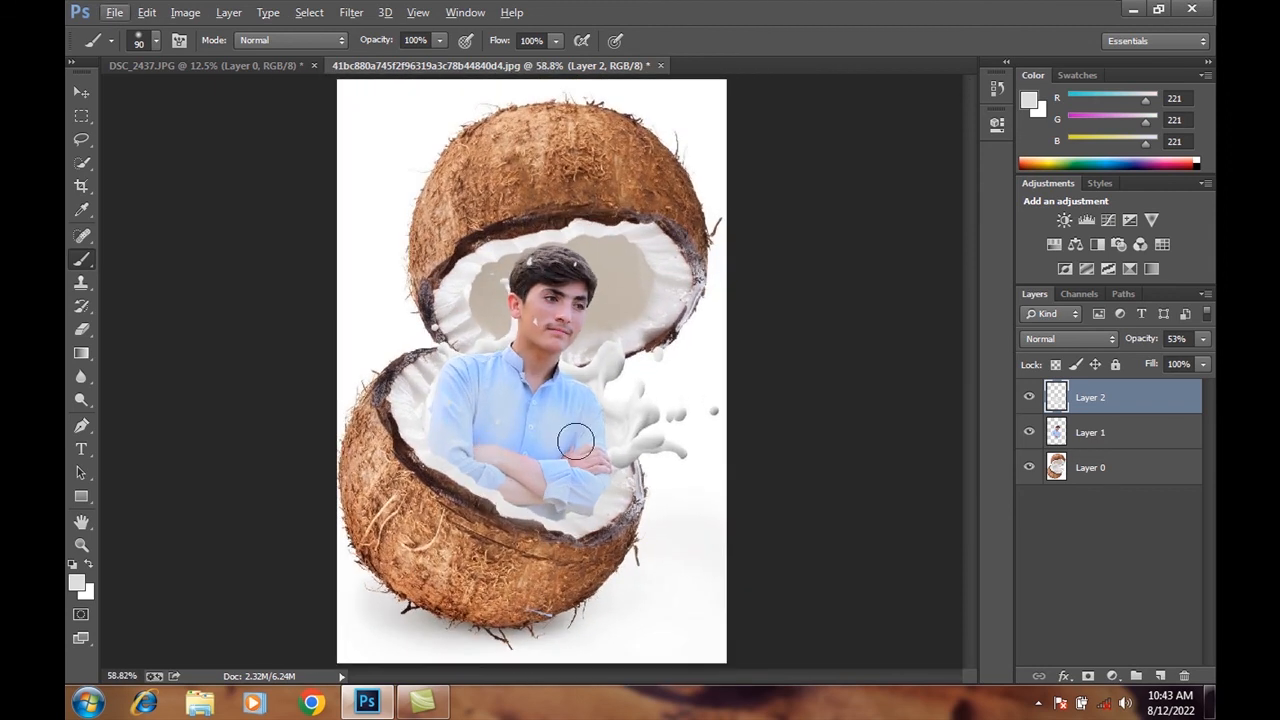
scroll(480, 414, "down", 2)
scroll(480, 414, "up", 3)
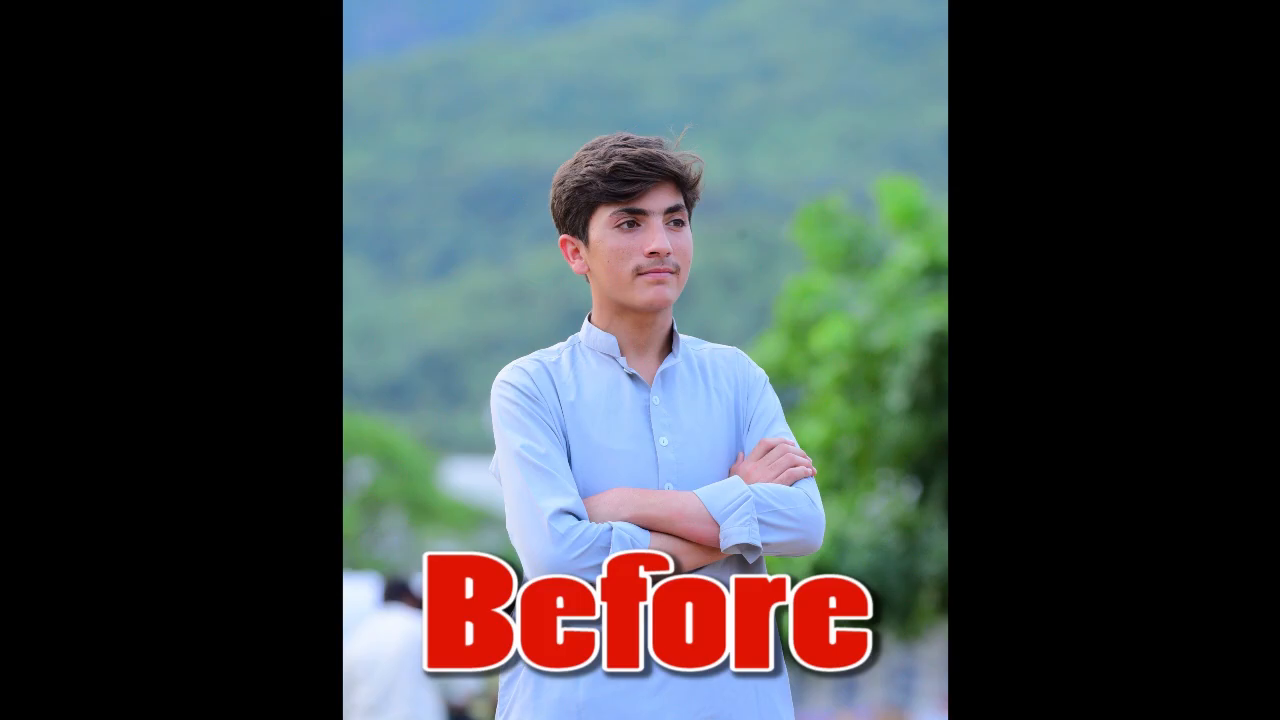